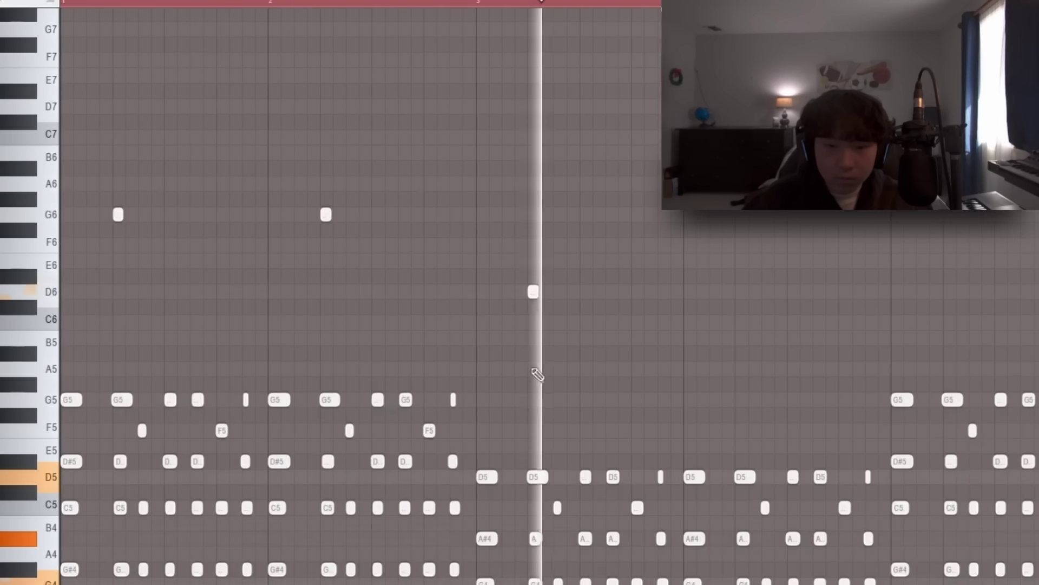
Step: Add a short high D6 note above the second chord of bar 4
{"action": "left_click", "coordinate": [753, 294]}
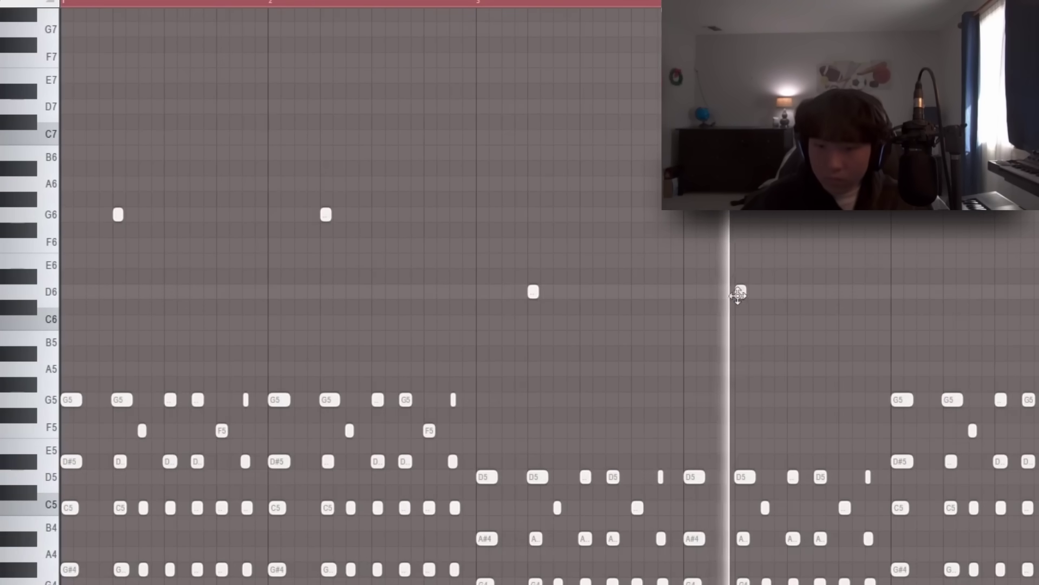
{"action": "scroll", "coordinate": [738, 307], "scroll_direction": "down", "scroll_amount": 1}
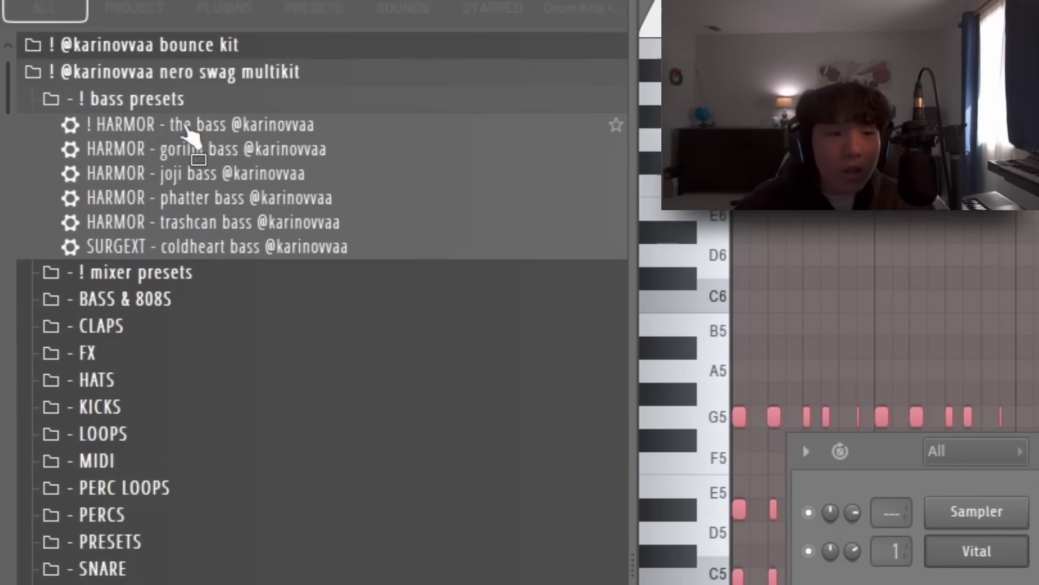
Step: Load the "! HARMOR - the bass" preset as a new channel and duplicate its one-bar bass pattern into bar 2
{"action": "left_click_drag", "start_coordinate": [184, 124], "coordinate": [997, 580]}
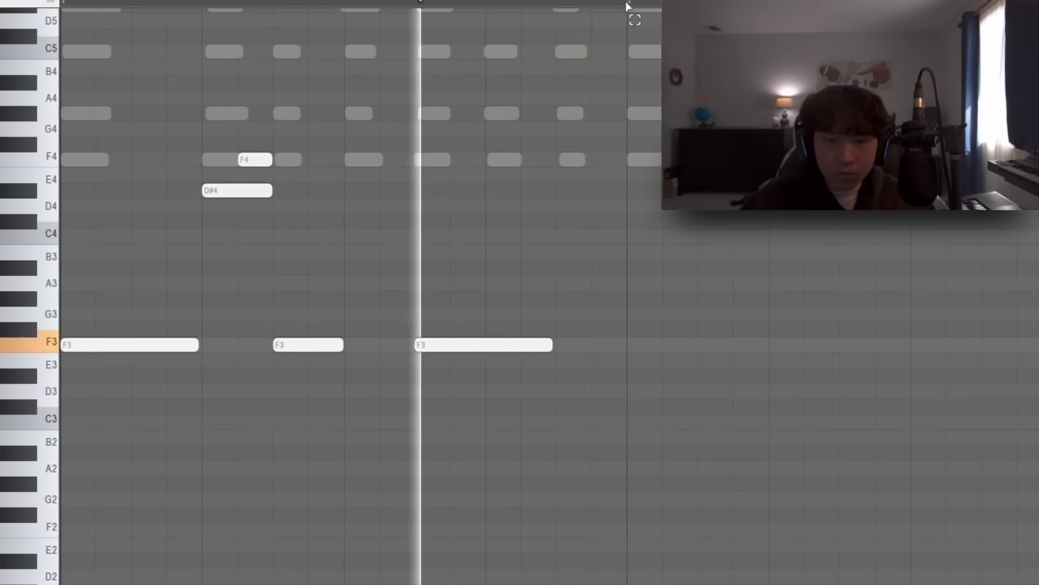
{"action": "key", "text": "ctrl+a"}
{"action": "key", "text": "ctrl+b"}
{"action": "scroll", "coordinate": [484, 330], "scroll_direction": "down", "scroll_amount": 2}
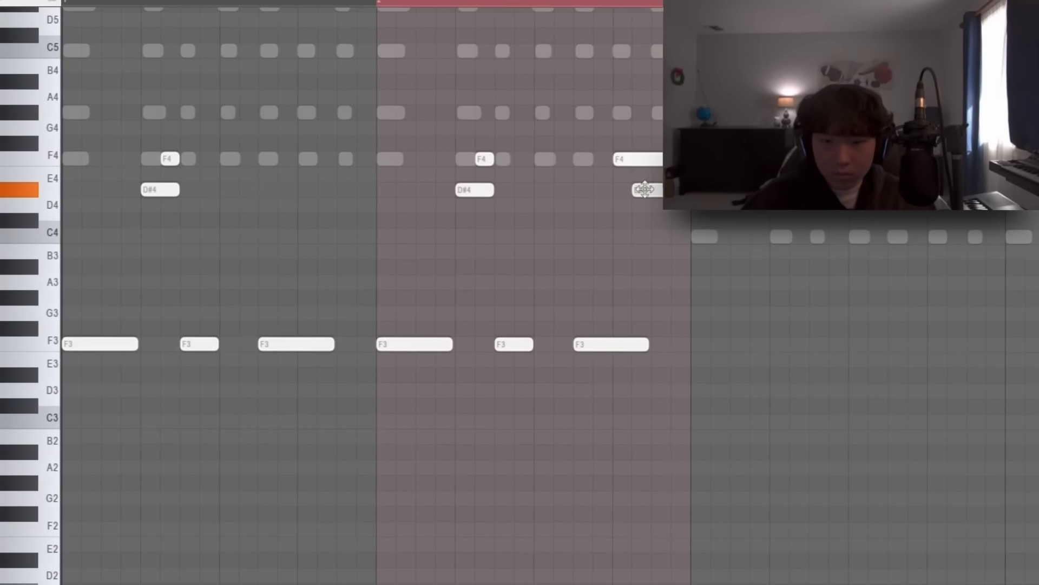
Step: Add a short F3 bass note at the end of bar 1 and lower the short C3 ending bar 3 by two semitones
{"action": "scroll", "coordinate": [724, 352], "scroll_direction": "up", "scroll_amount": 2}
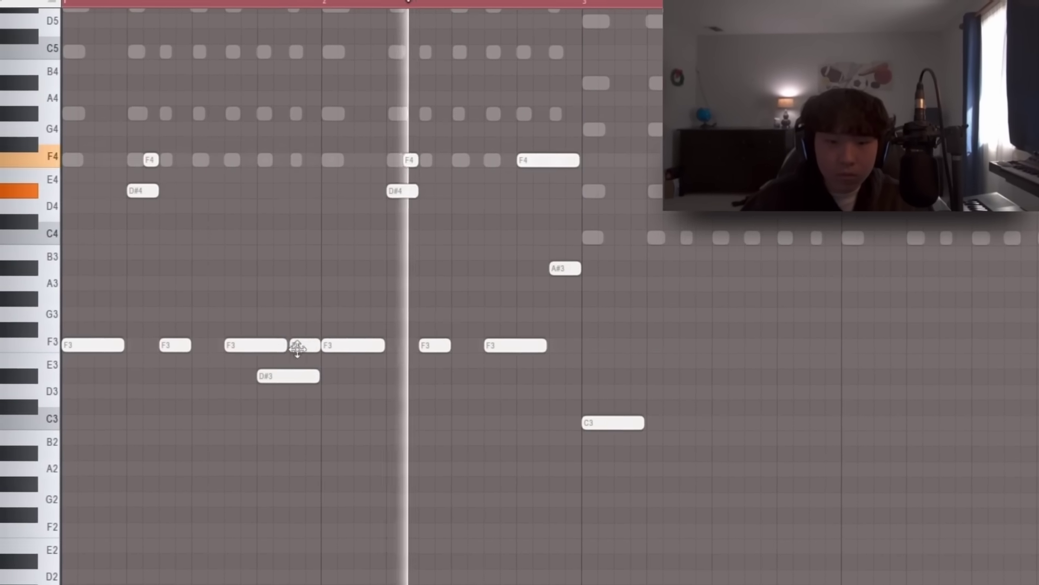
{"action": "left_click", "coordinate": [296, 345]}
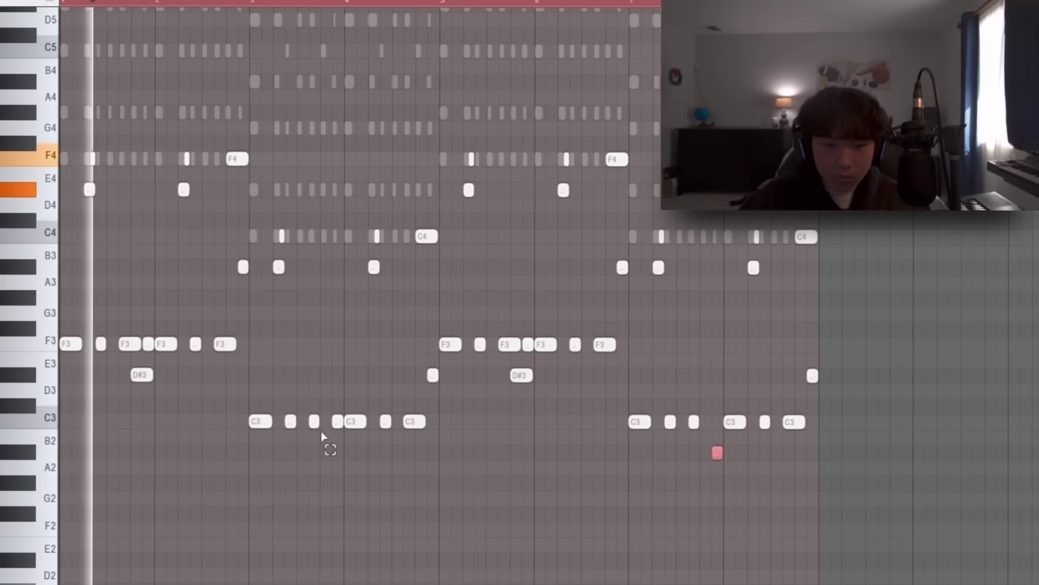
{"action": "scroll", "coordinate": [293, 465], "scroll_direction": "up", "scroll_amount": 3}
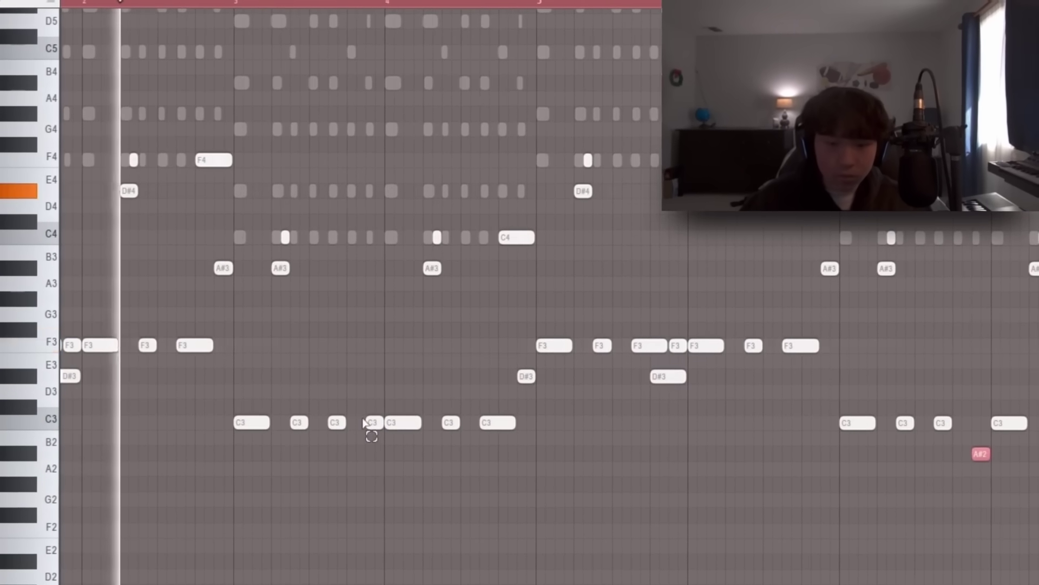
{"action": "left_click_drag", "start_coordinate": [416, 415], "coordinate": [369, 475]}
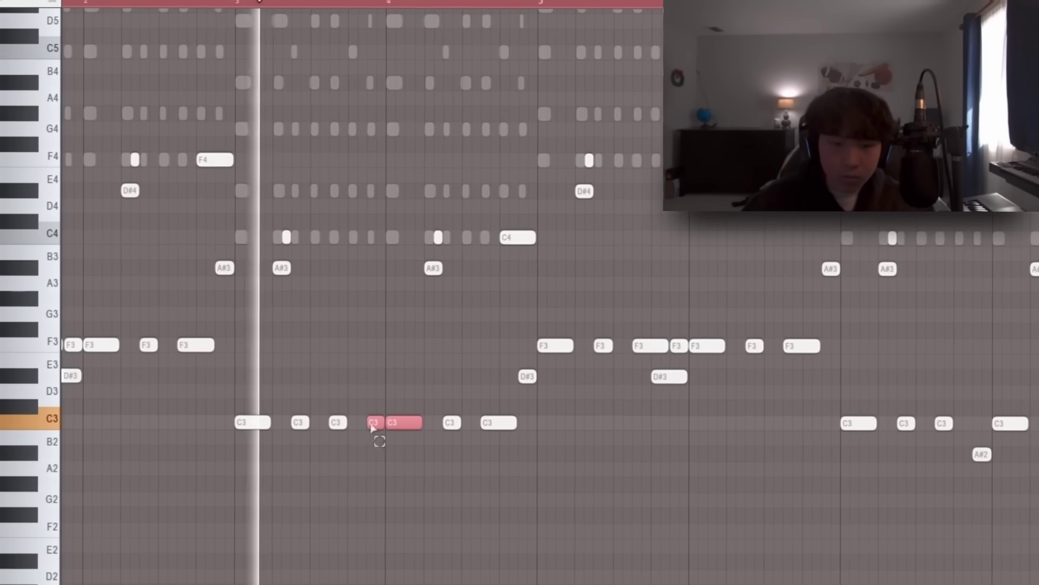
{"action": "left_click", "coordinate": [368, 436]}
{"action": "left_click", "coordinate": [369, 432]}
{"action": "key", "text": "Down"}
{"action": "key", "text": "Down"}
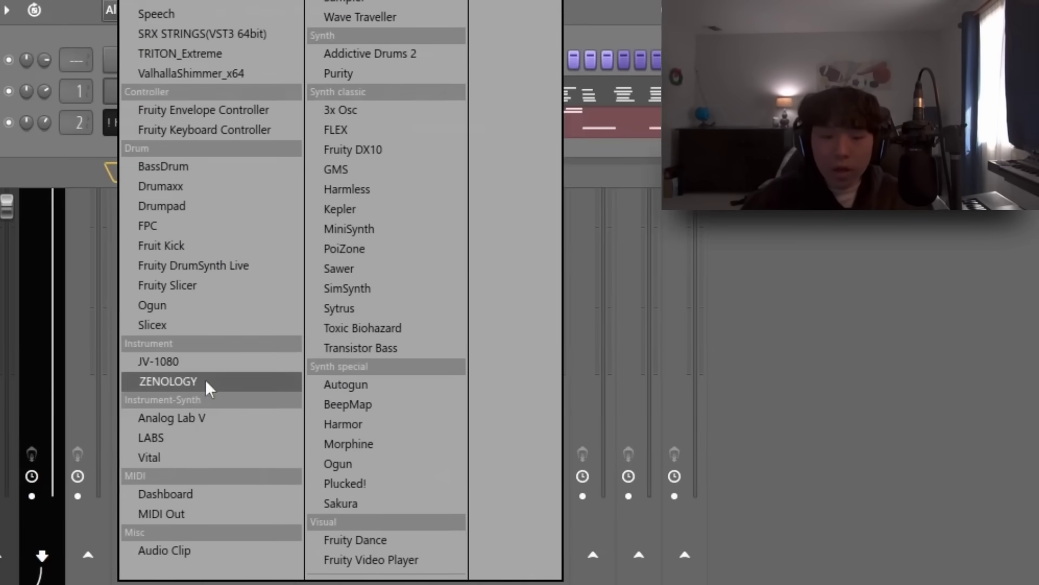
Step: Add a ZENOLOGY channel, set the attack of Soft Pad 1 to -13 and raise its cutoff
{"action": "left_click", "coordinate": [208, 385]}
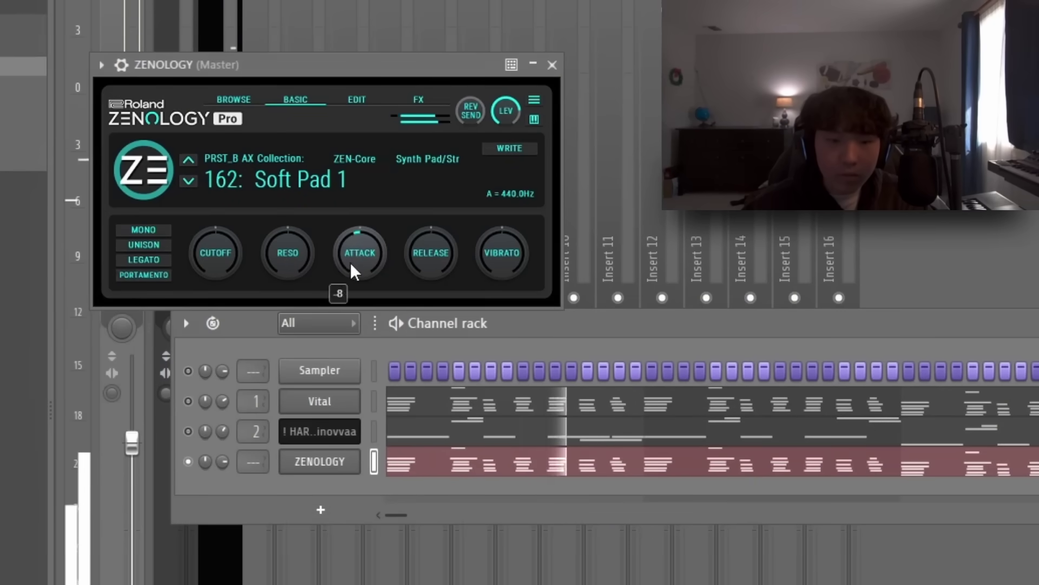
{"action": "left_click_drag", "start_coordinate": [343, 268], "coordinate": [345, 259]}
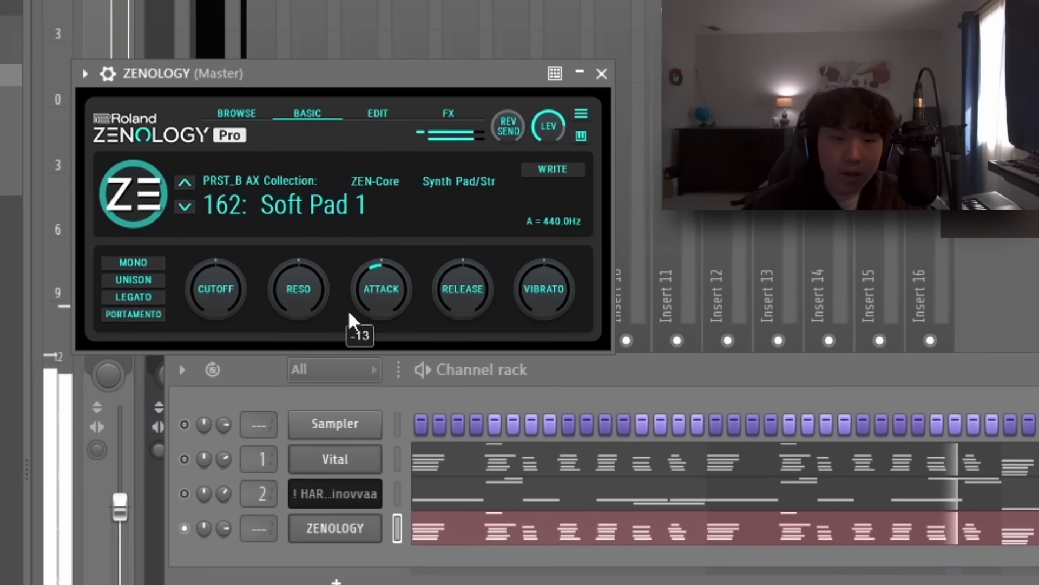
{"action": "left_click_drag", "start_coordinate": [215, 293], "coordinate": [210, 165]}
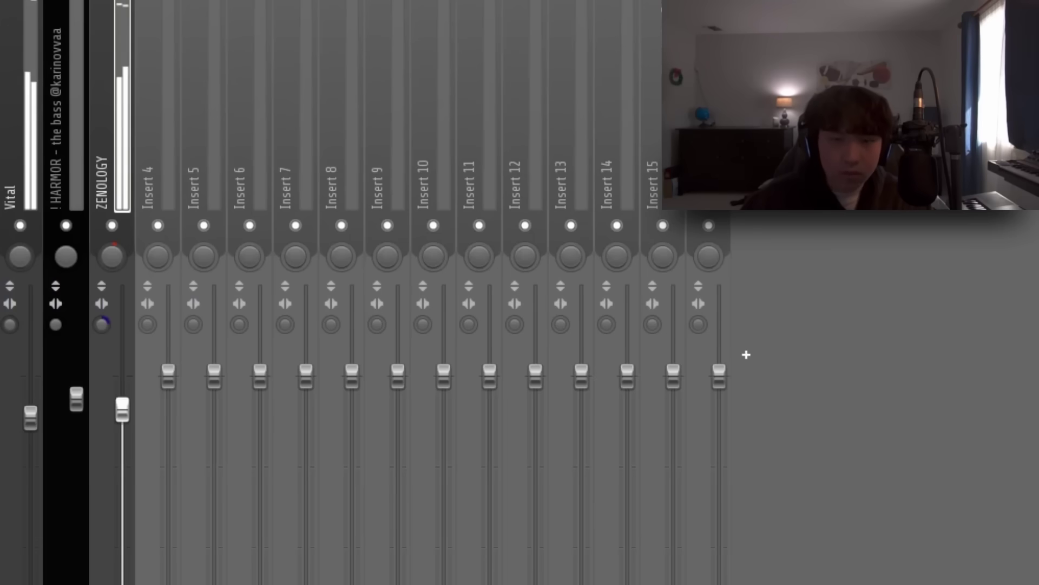
{"action": "key", "text": "F6"}
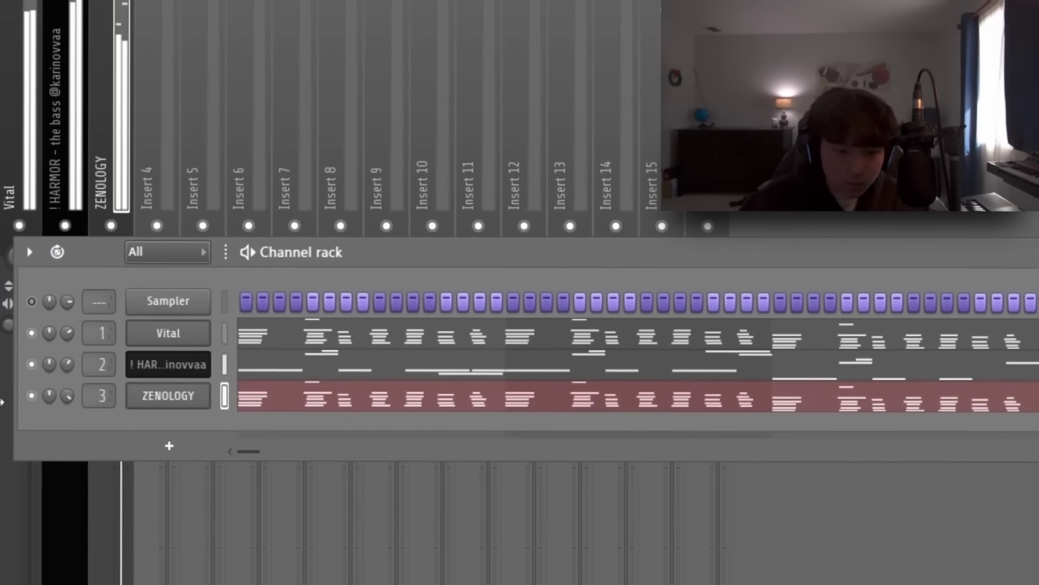
{"action": "key", "text": "F6"}
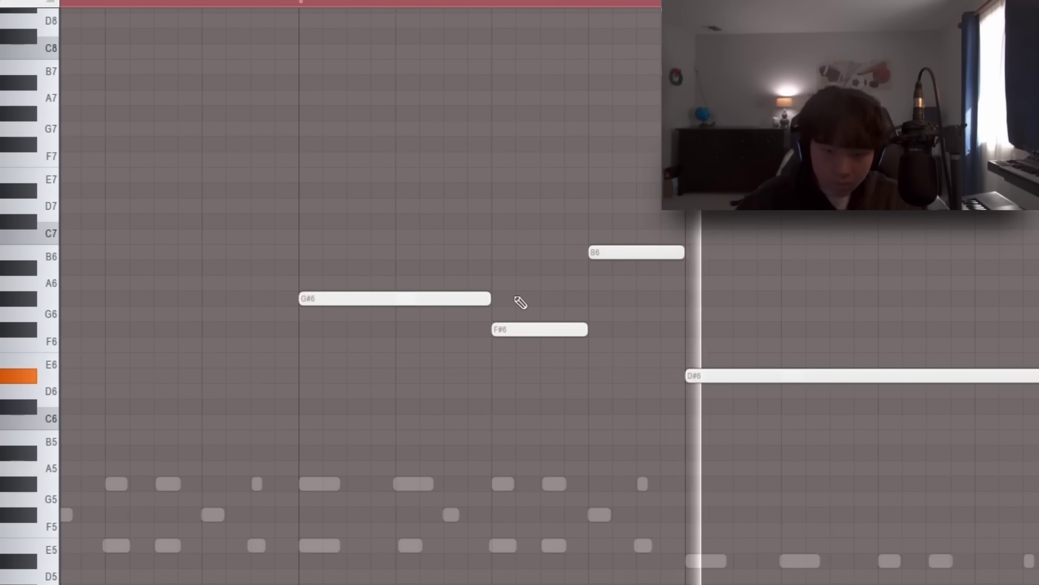
Step: Split Pattern 1 by channel in the playlist
{"action": "scroll", "coordinate": [516, 284], "scroll_direction": "down", "scroll_amount": 3}
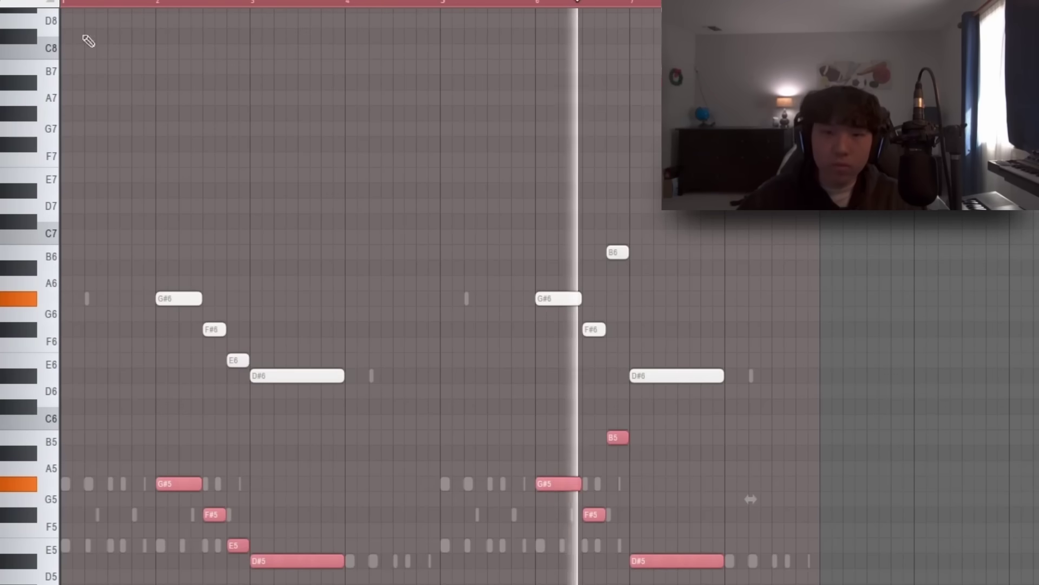
{"action": "key", "text": "F6"}
{"action": "key", "text": "F9"}
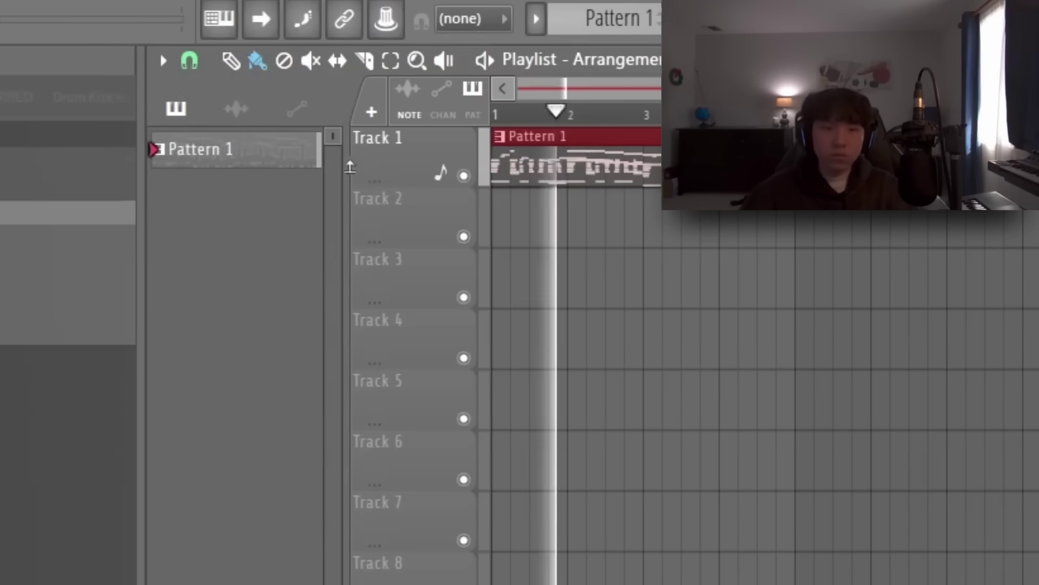
{"action": "right_click", "coordinate": [220, 147]}
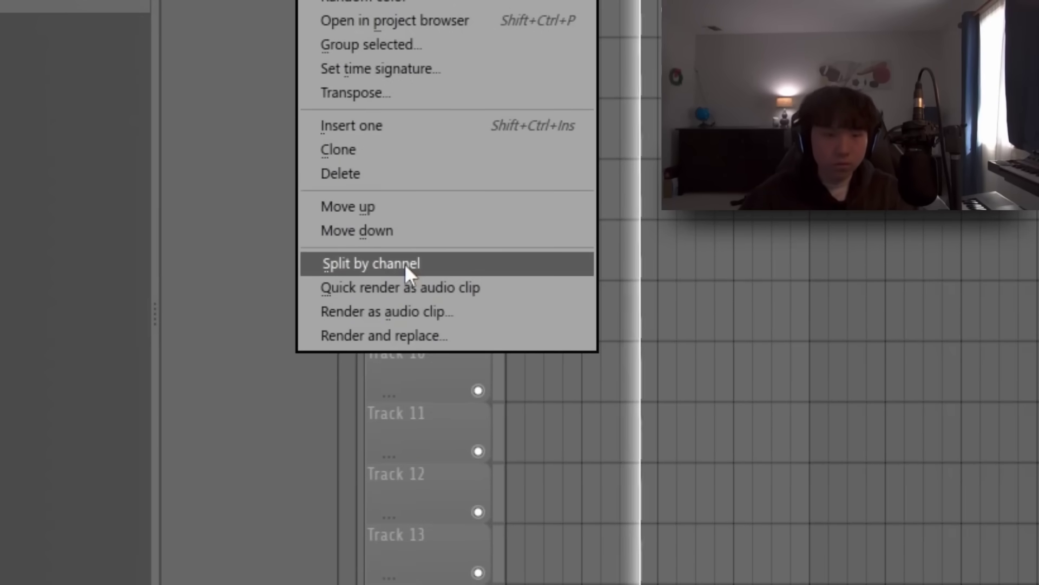
{"action": "left_click", "coordinate": [404, 263]}
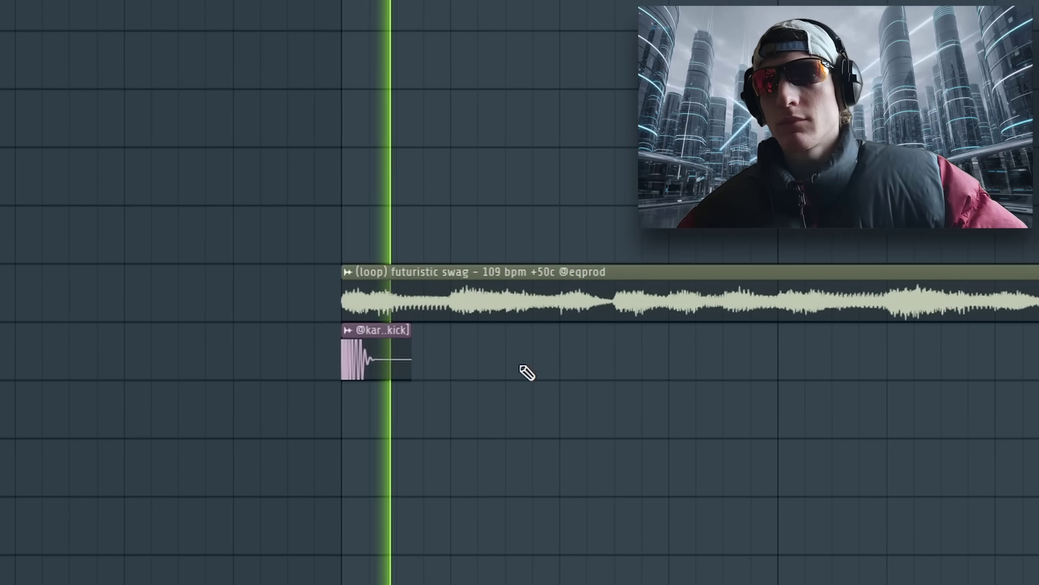
Step: Place kick clips under the melody loop on the offbeats after beats 2 and 3 and on the downbeat, through bar 2
{"action": "left_click", "coordinate": [487, 352]}
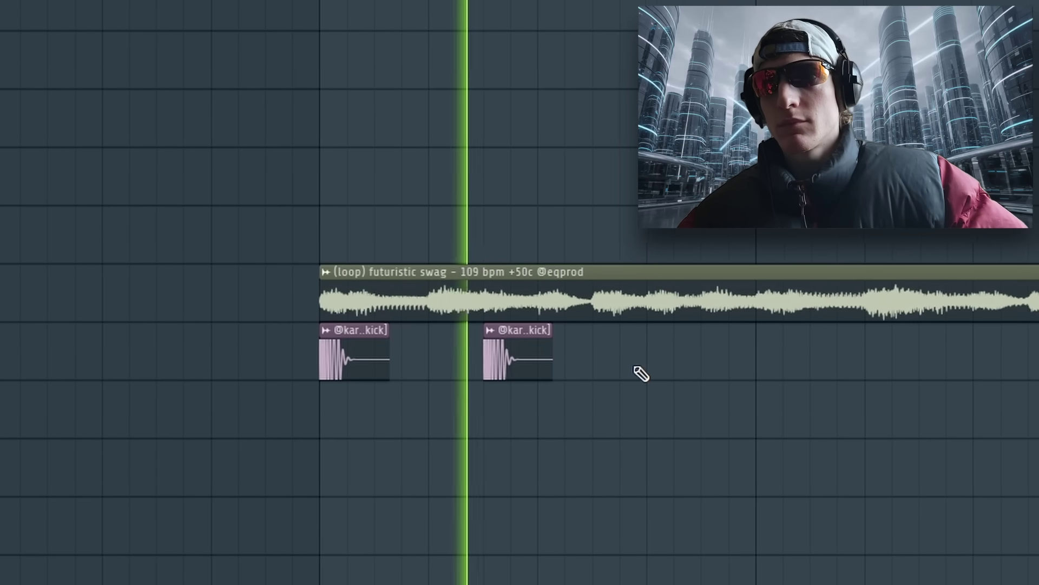
{"action": "left_click", "coordinate": [579, 352]}
{"action": "left_click", "coordinate": [758, 351]}
{"action": "left_click", "coordinate": [931, 351]}
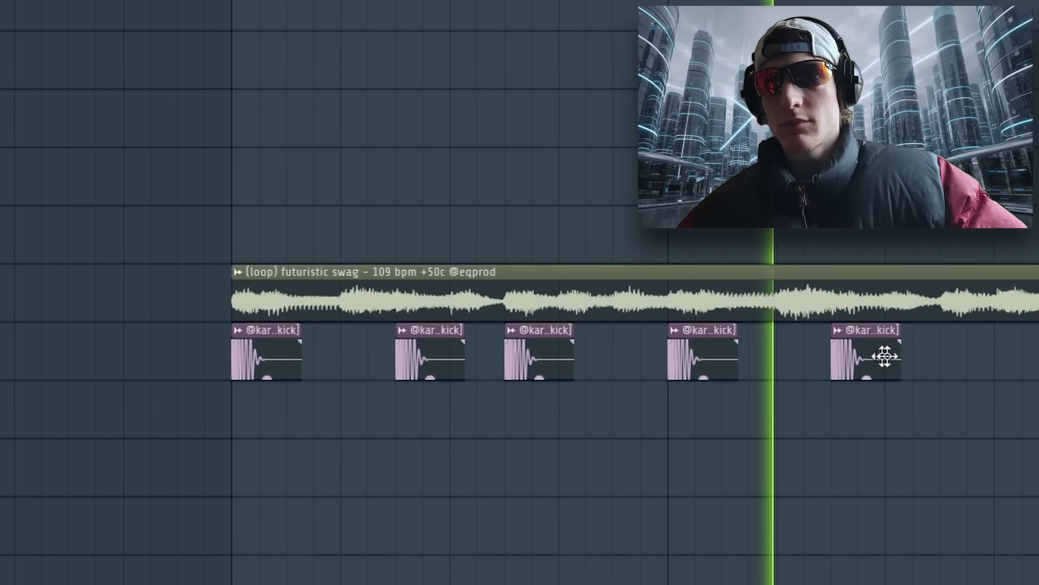
{"action": "left_click", "coordinate": [1023, 352]}
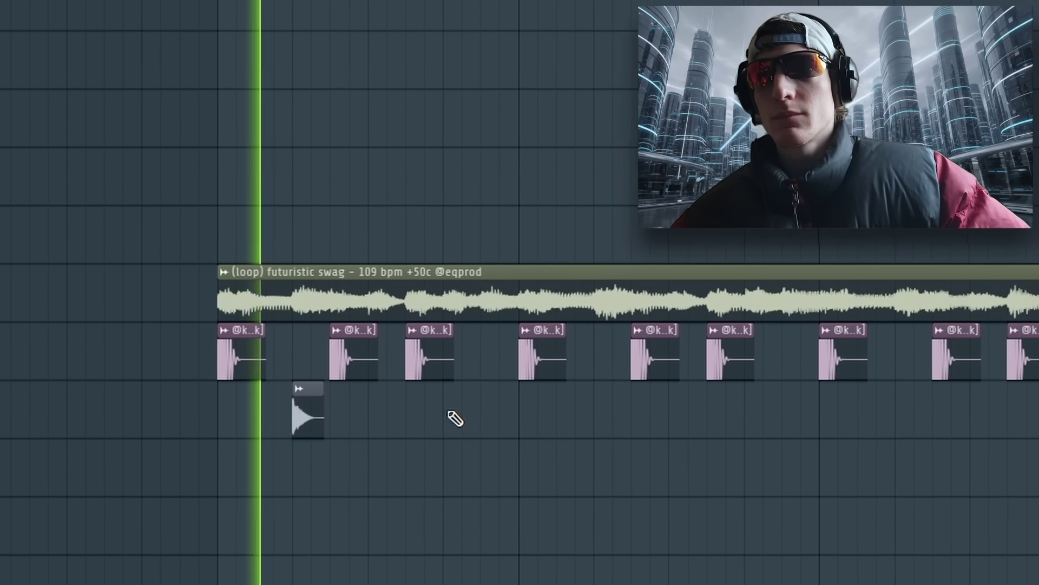
Step: Place clap clips on beat 4 of bar 1 and on beats 2 and 4 of bar 2
{"action": "left_click", "coordinate": [437, 413]}
{"action": "left_click", "coordinate": [562, 413]}
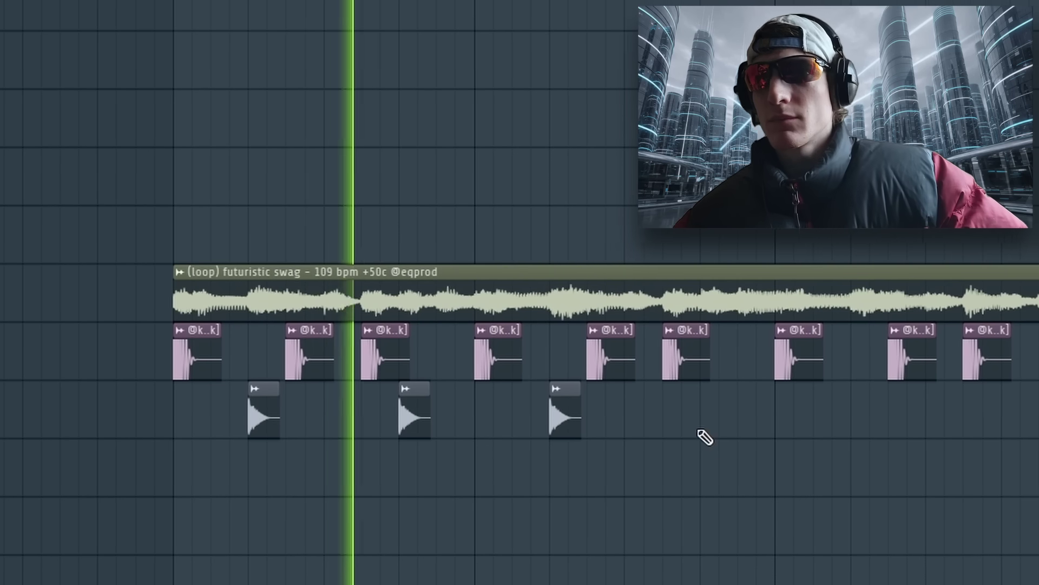
{"action": "left_click", "coordinate": [690, 411]}
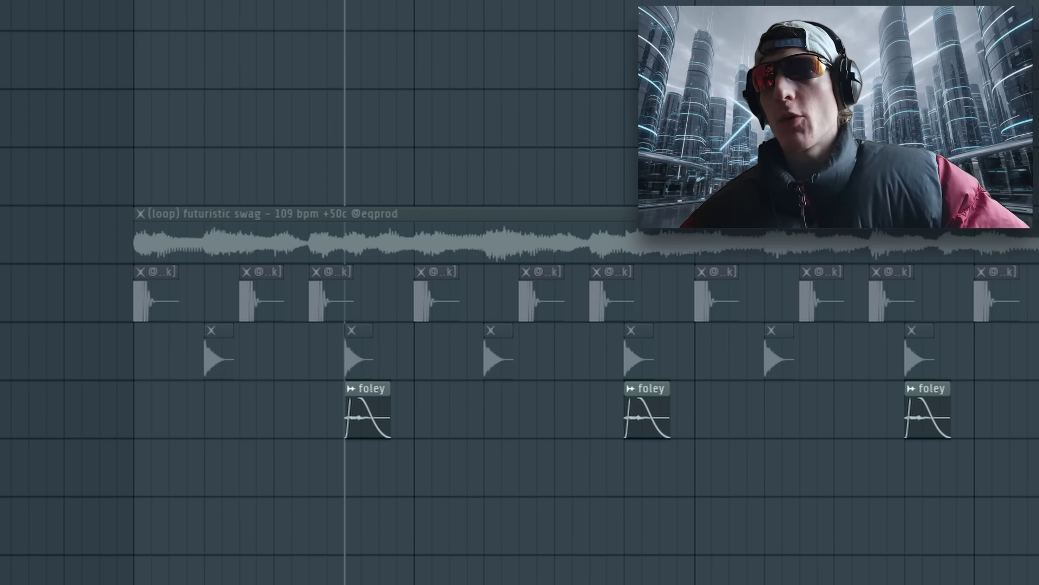
Step: Play back the foley clips layered with the claps, leaving the other tracks muted
{"action": "key", "text": "space"}
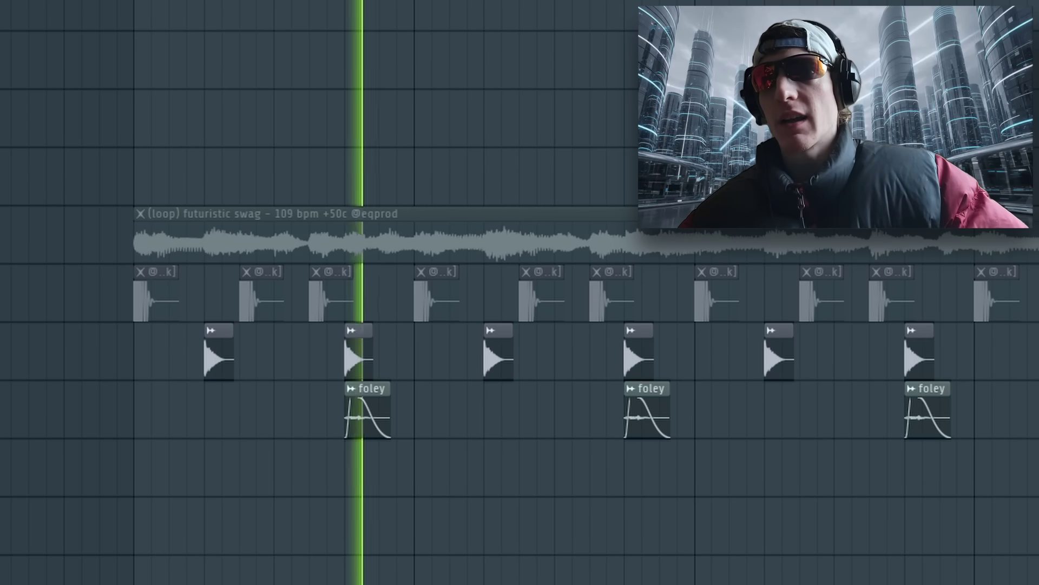
{"action": "key", "text": "space"}
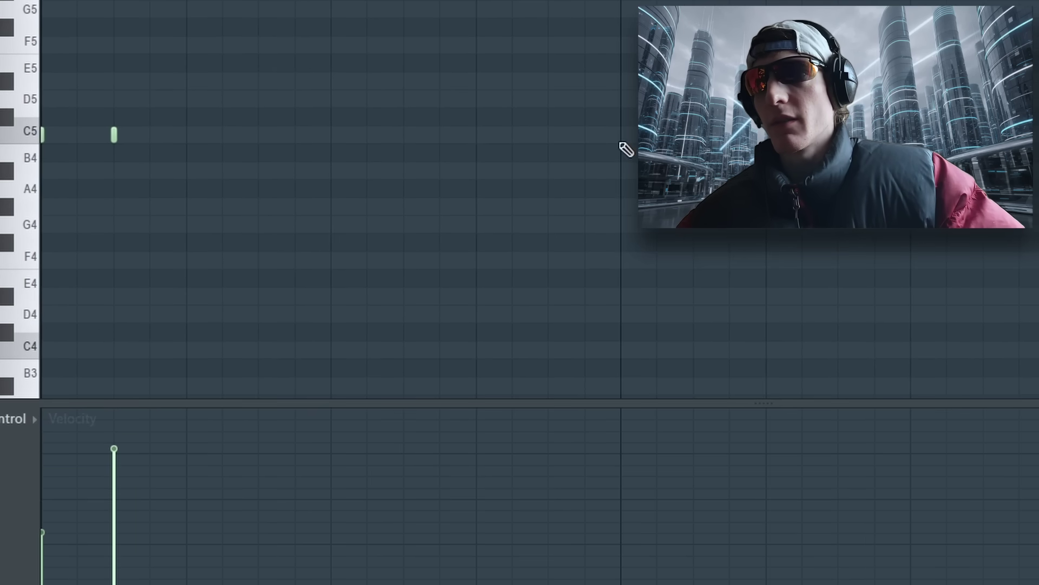
Step: Repeat the pair of eighth-note hi-hat hits along C5 until they fill four bars
{"action": "left_click", "coordinate": [175, 26]}
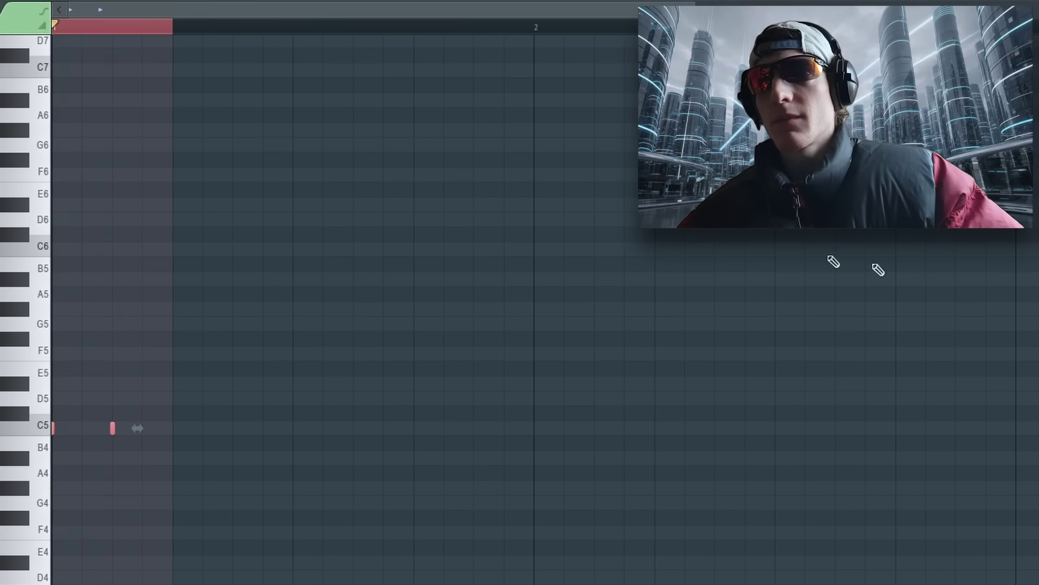
{"action": "key", "text": "ctrl+b"}
{"action": "key", "text": "ctrl+b"}
{"action": "key", "text": "ctrl+b"}
{"action": "key", "text": "ctrl+b"}
{"action": "key", "text": "ctrl+b"}
{"action": "key", "text": "ctrl+b"}
{"action": "key", "text": "ctrl+b"}
{"action": "key", "text": "ctrl+b"}
{"action": "key", "text": "ctrl+b"}
{"action": "key", "text": "ctrl+b"}
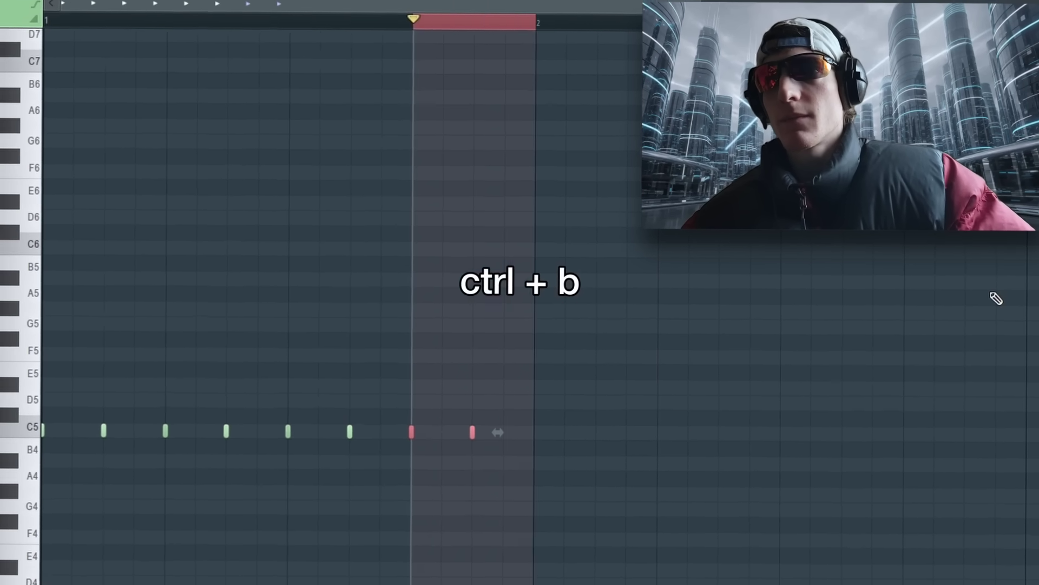
Step: Transpose all the hi-hat notes up in semitone steps beyond F5 while auditioning their pitch
{"action": "key", "text": "space"}
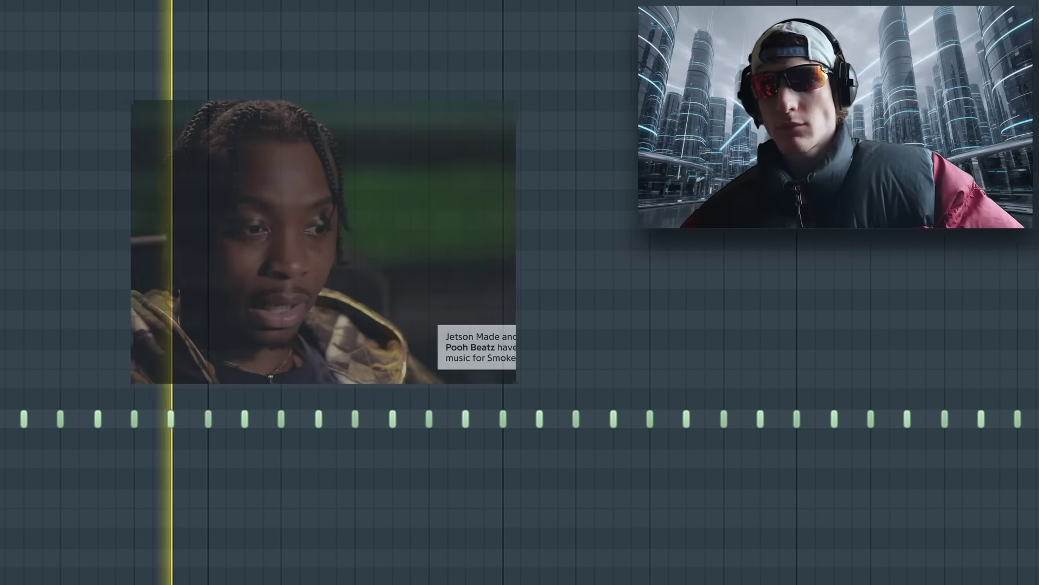
{"action": "key", "text": "space"}
{"action": "key", "text": "ctrl+a"}
{"action": "key", "text": "shift+Up"}
{"action": "key", "text": "shift+Up"}
{"action": "key", "text": "shift+Up"}
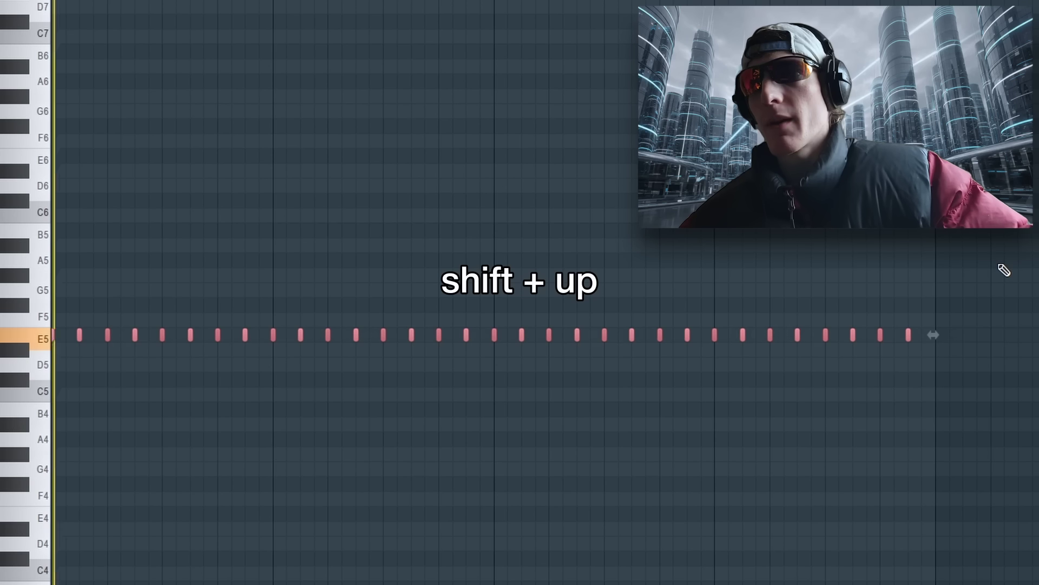
{"action": "key", "text": "shift+Up"}
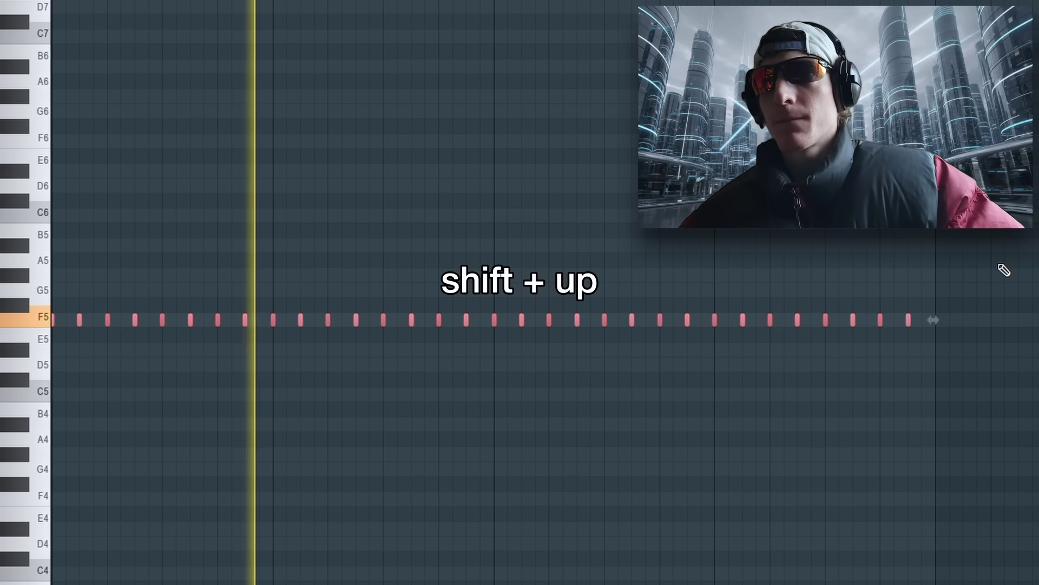
{"action": "key", "text": "shift+Up"}
{"action": "key", "text": "shift+Up"}
{"action": "key", "text": "space"}
{"action": "key", "text": "shift+Up"}
{"action": "key", "text": "shift+Up"}
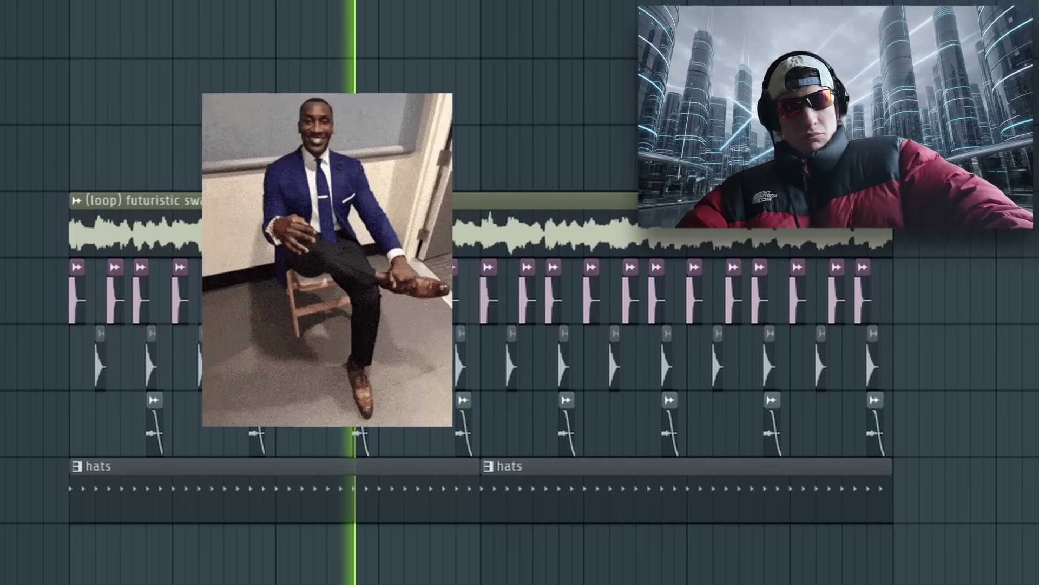
Step: Lower the volume of the "PERC - tri petit" sample
{"action": "left_click_drag", "start_coordinate": [536, 250], "coordinate": [539, 246]}
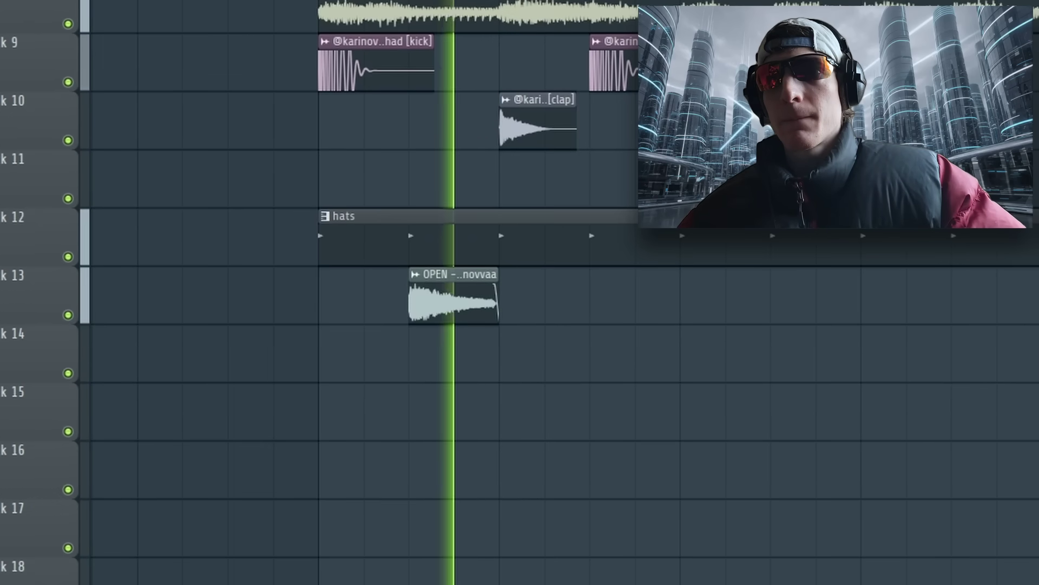
{"action": "left_click_drag", "start_coordinate": [528, 275], "coordinate": [533, 291]}
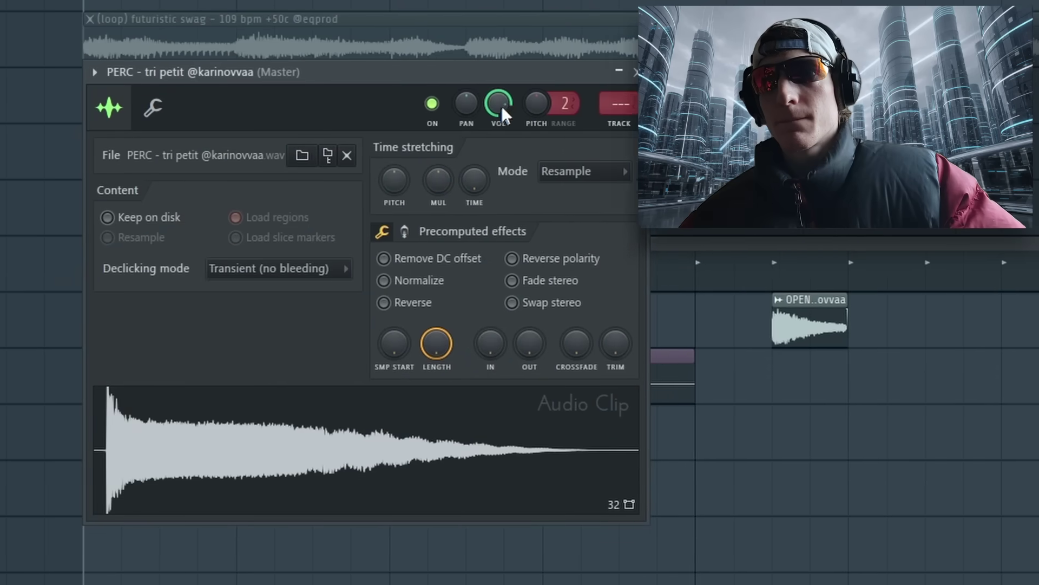
{"action": "left_click_drag", "start_coordinate": [504, 112], "coordinate": [503, 135]}
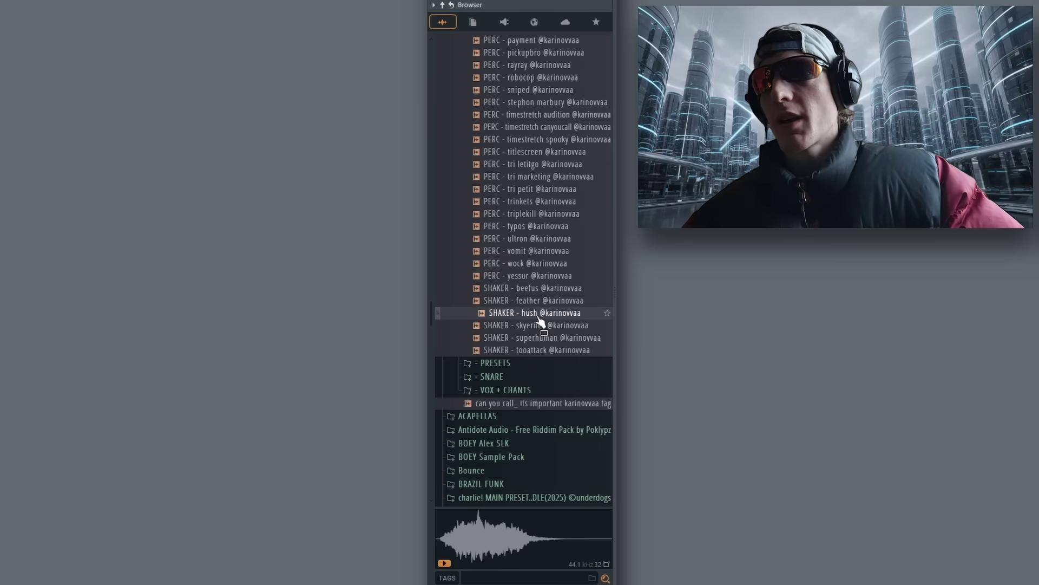
Step: Copy the "SHAKER - hush" clip along its track to build a repeating shaker pattern across the first bar
{"action": "left_click_drag", "start_coordinate": [417, 387], "coordinate": [341, 387]}
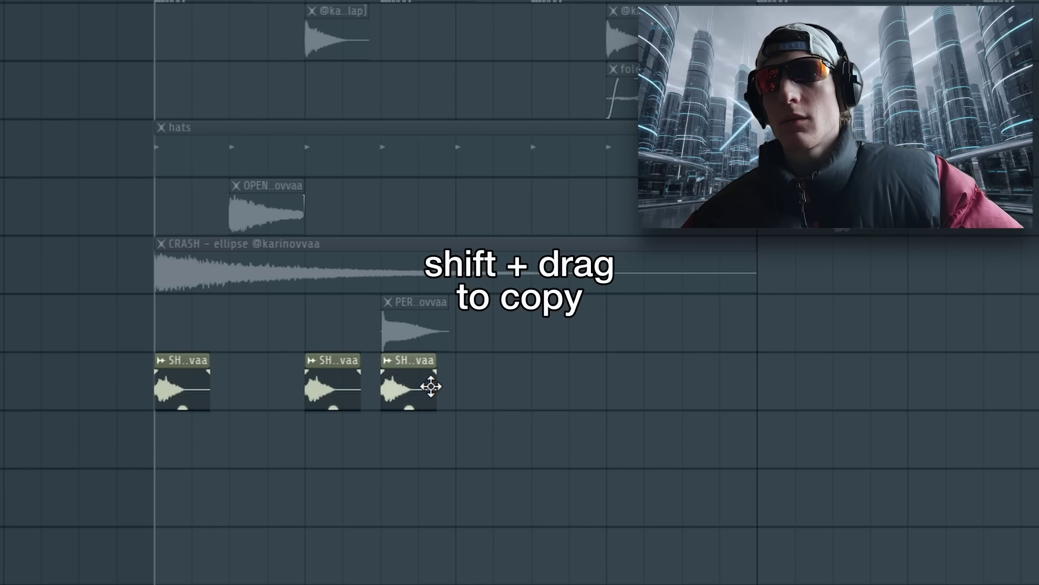
{"action": "key", "text": "space"}
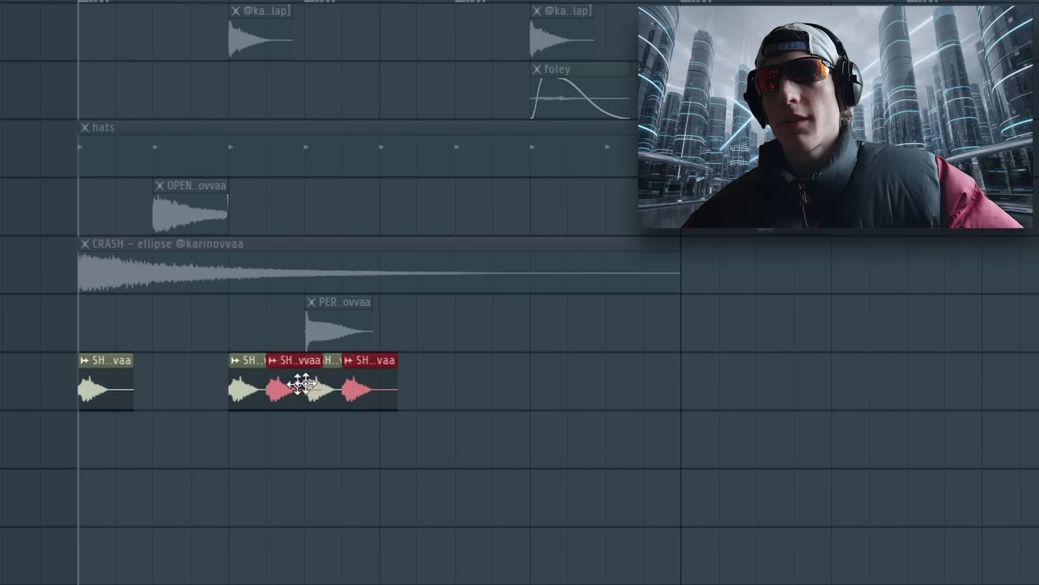
{"action": "left_click", "coordinate": [871, 436]}
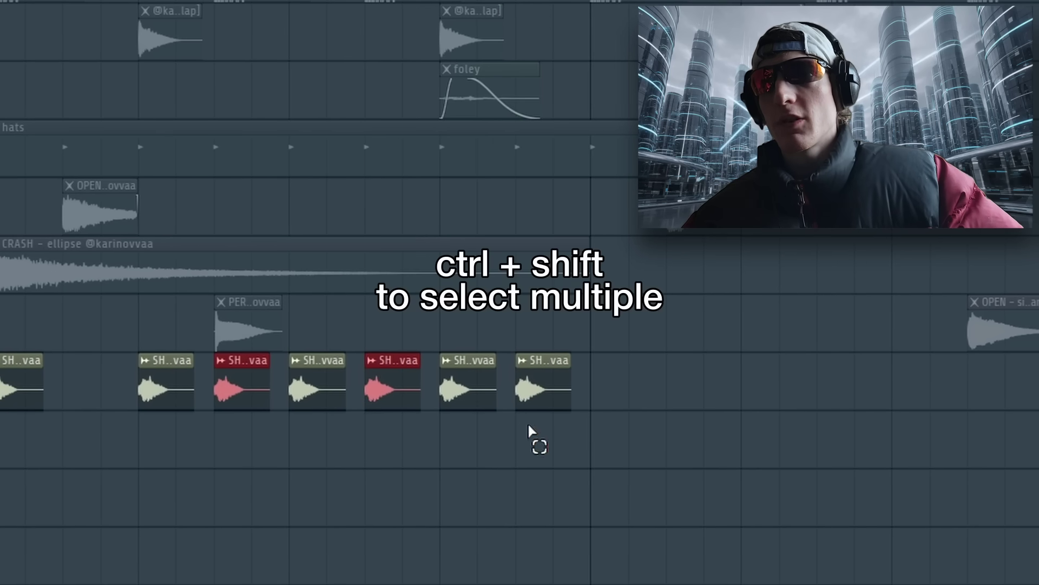
Step: Lower the alternate shaker hits to -6.4 dB and continue the loud-and-quiet shaker pattern through the second bar
{"action": "left_click_drag", "start_coordinate": [543, 409], "coordinate": [543, 443]}
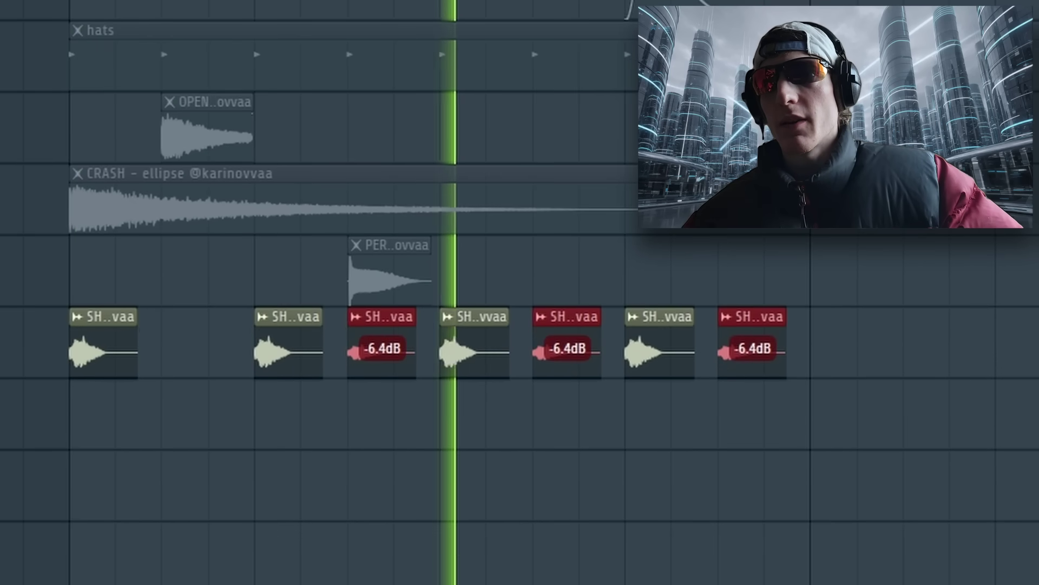
{"action": "left_click", "coordinate": [660, 406]}
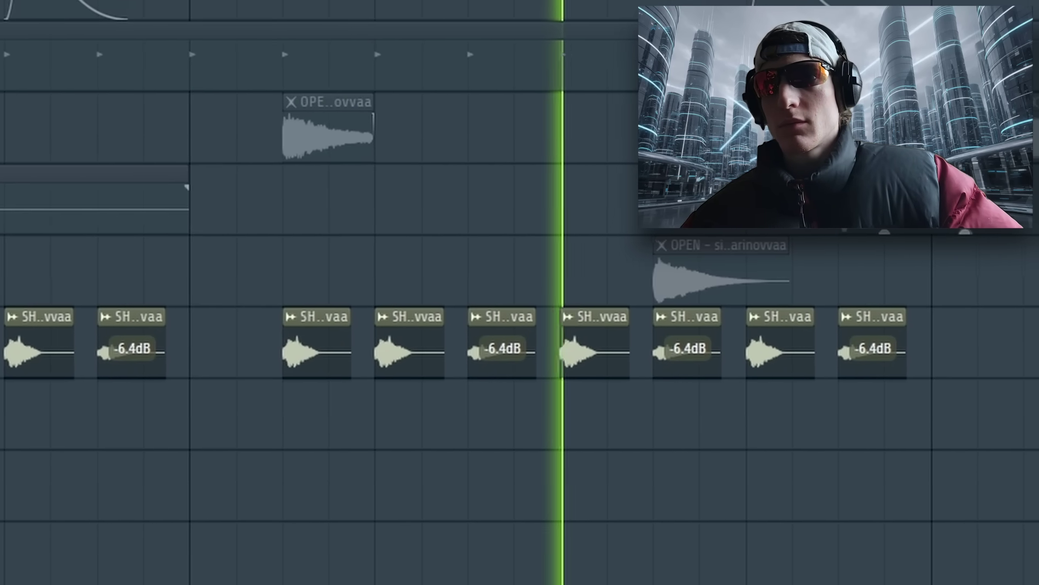
{"action": "scroll", "coordinate": [468, 337], "scroll_direction": "up", "scroll_amount": 3}
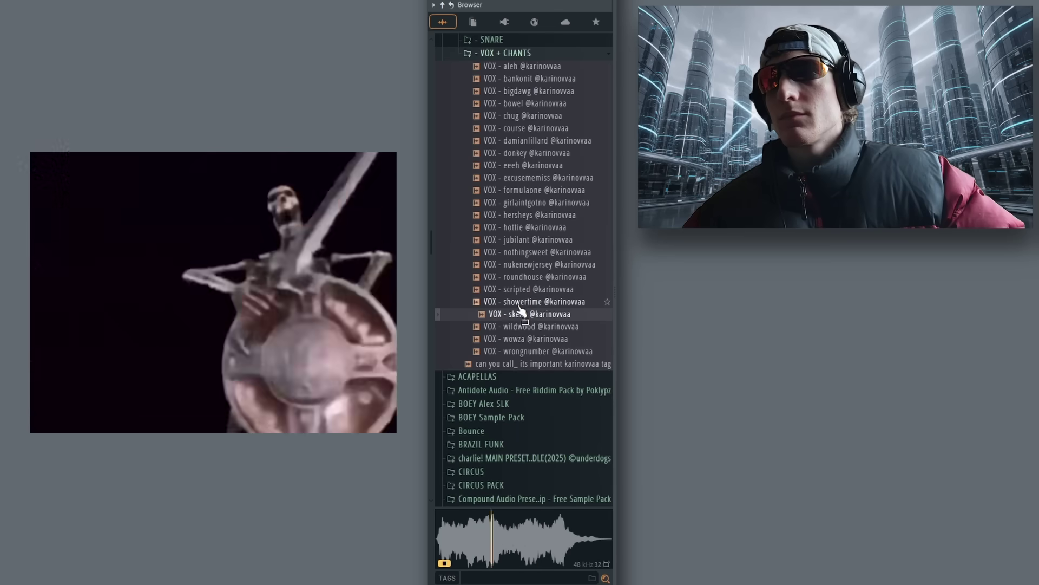
Step: Audition the VOX + CHANTS samples and adjust the chosen vocal's time-stretching settings
{"action": "left_click_drag", "start_coordinate": [519, 290], "coordinate": [523, 292]}
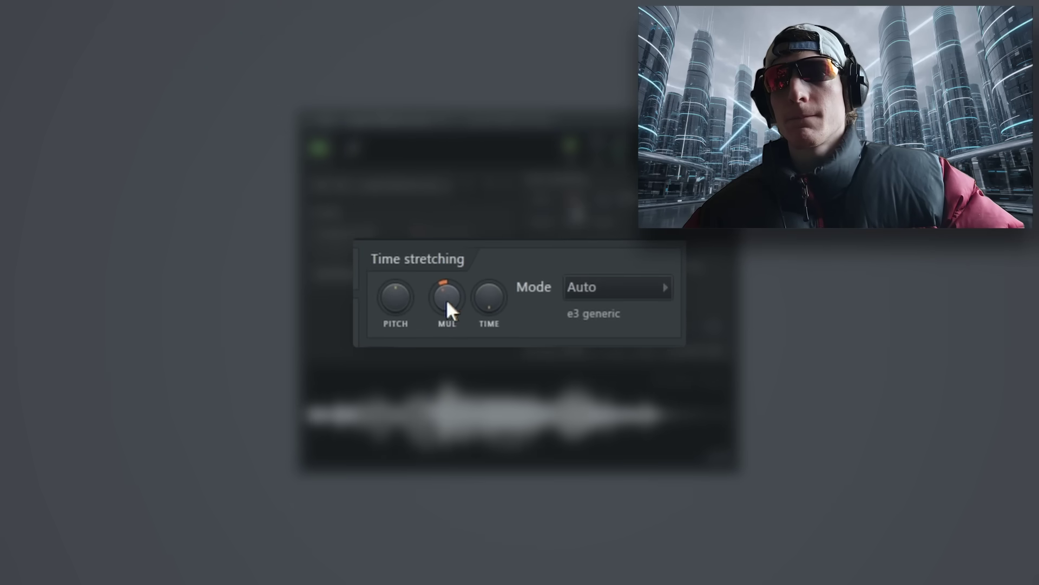
{"action": "left_click_drag", "start_coordinate": [404, 301], "coordinate": [405, 301]}
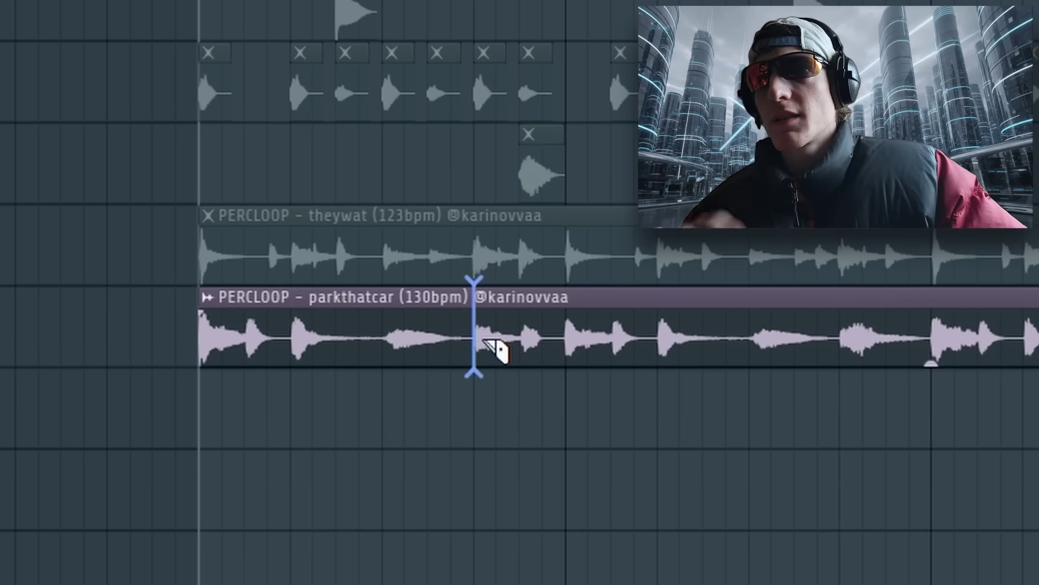
Step: Slice out the fourth beat of the first bar in the "parkthatcar" percussion loop and boost that slice's volume
{"action": "left_click", "coordinate": [565, 346]}
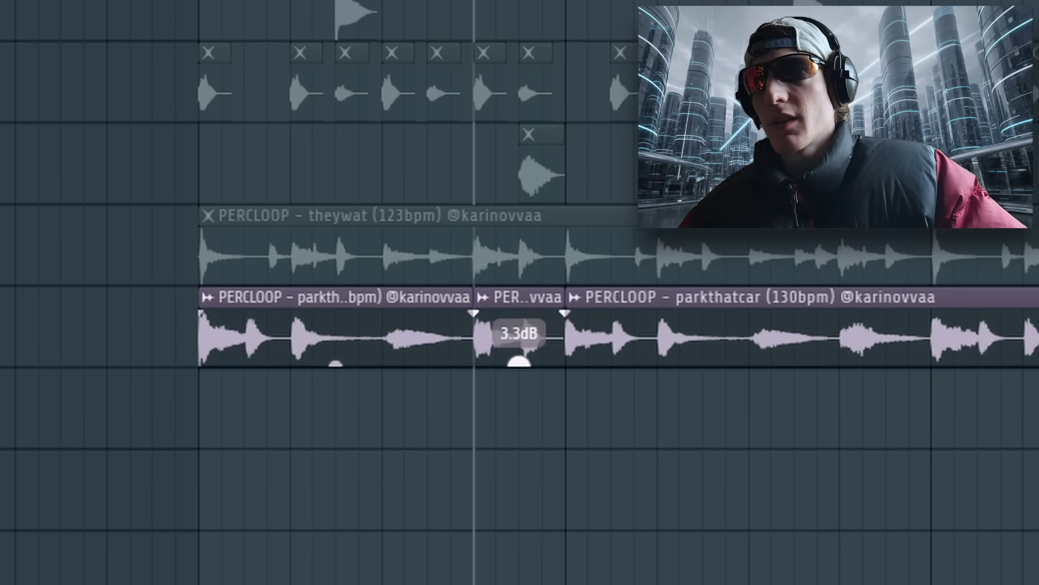
{"action": "left_click_drag", "start_coordinate": [519, 362], "coordinate": [529, 367]}
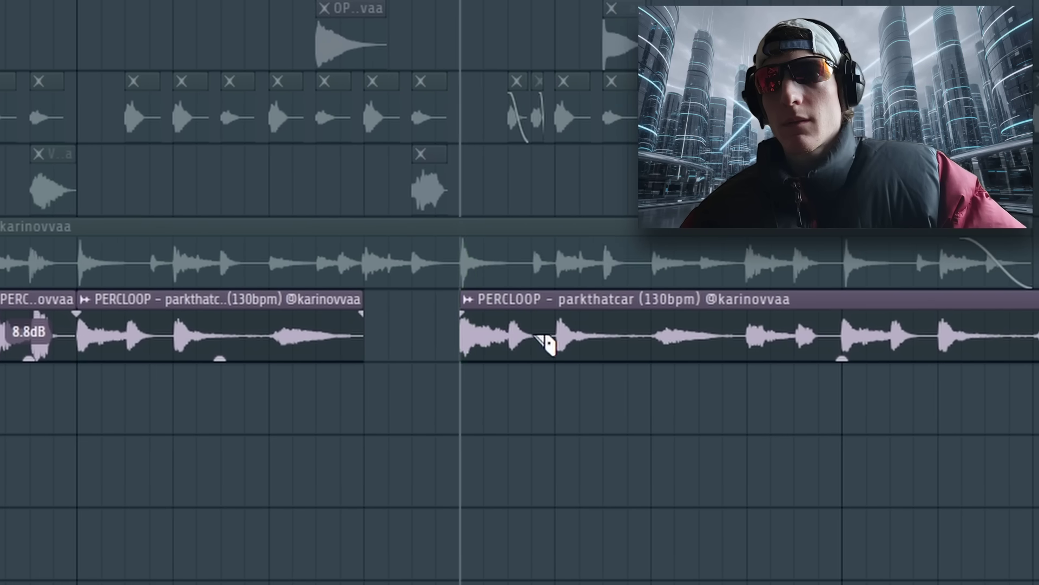
Step: Slice off the opening hit of the "parkthatcar" loop's third bar and fill the gap before it with two faded-out short hits
{"action": "left_click", "coordinate": [512, 342]}
{"action": "scroll", "coordinate": [452, 274], "scroll_direction": "up", "scroll_amount": 4}
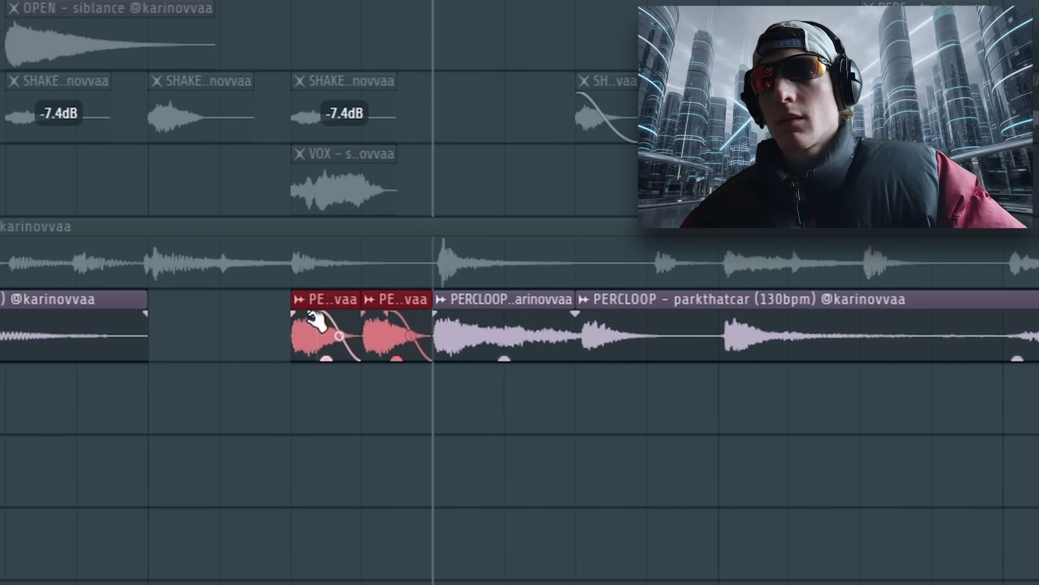
{"action": "key", "text": "space"}
{"action": "key", "text": "space"}
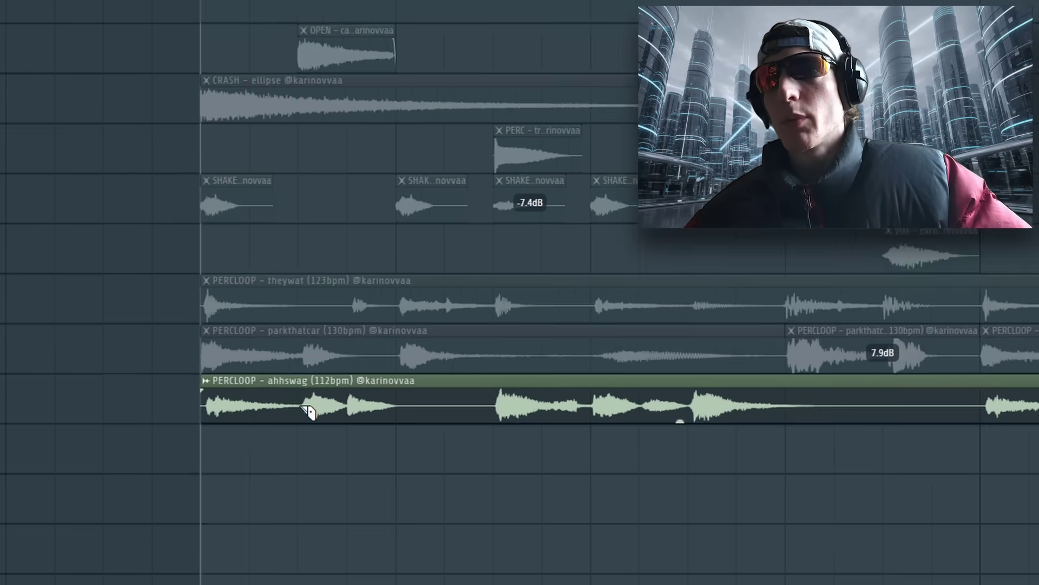
Step: Slice the "ahhswag" percussion loop at its main hits within the first bar
{"action": "left_click", "coordinate": [300, 410]}
{"action": "left_click", "coordinate": [491, 414]}
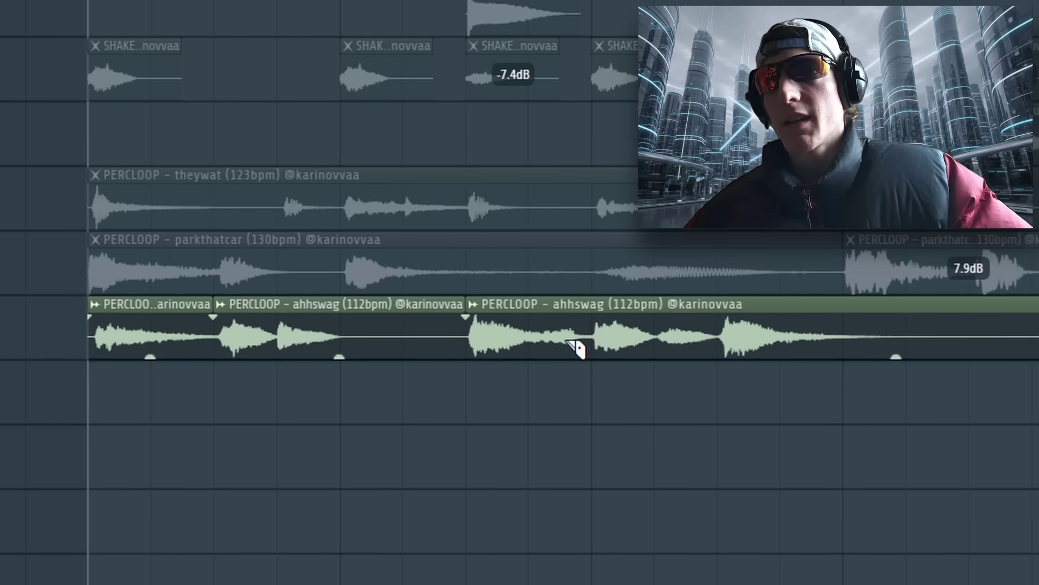
{"action": "left_click", "coordinate": [720, 341]}
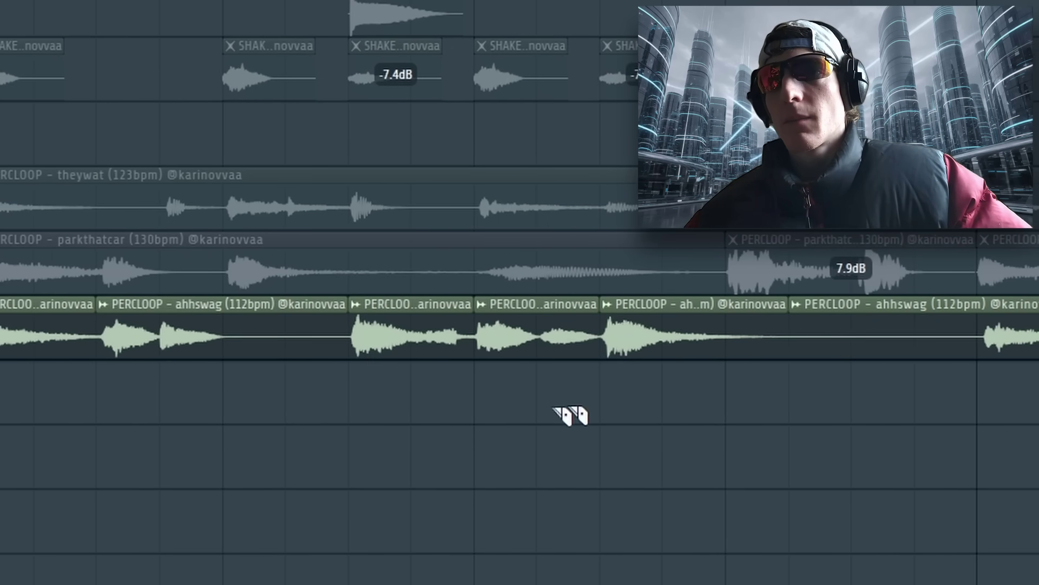
Step: Select the first, third and fifth slices of the "ahhswag" loop and raise their volume together
{"action": "scroll", "coordinate": [562, 416], "scroll_direction": "down", "scroll_amount": 3}
{"action": "left_click", "coordinate": [361, 352]}
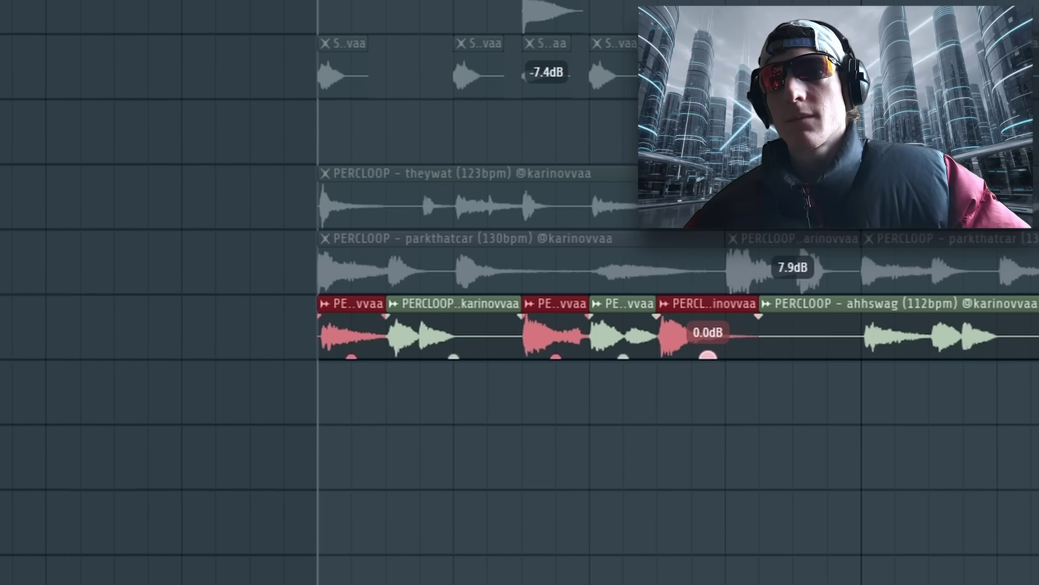
{"action": "left_click_drag", "start_coordinate": [707, 355], "coordinate": [708, 333]}
{"action": "key", "text": "space"}
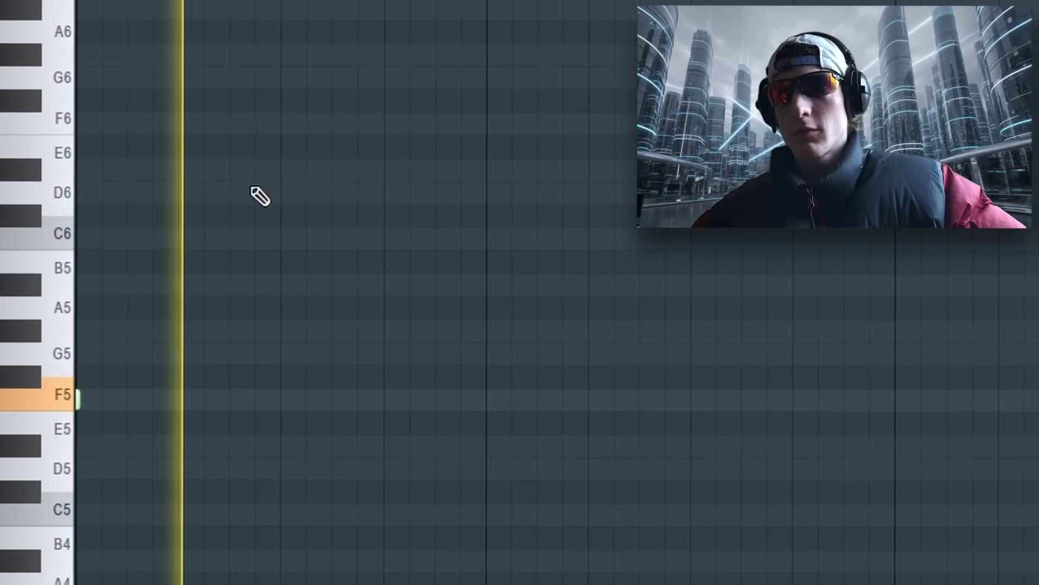
Step: Place short notes along F5 with one octave-higher hit on F6, and repeat the pattern in the following bars
{"action": "scroll", "coordinate": [255, 197], "scroll_direction": "up", "scroll_amount": 2}
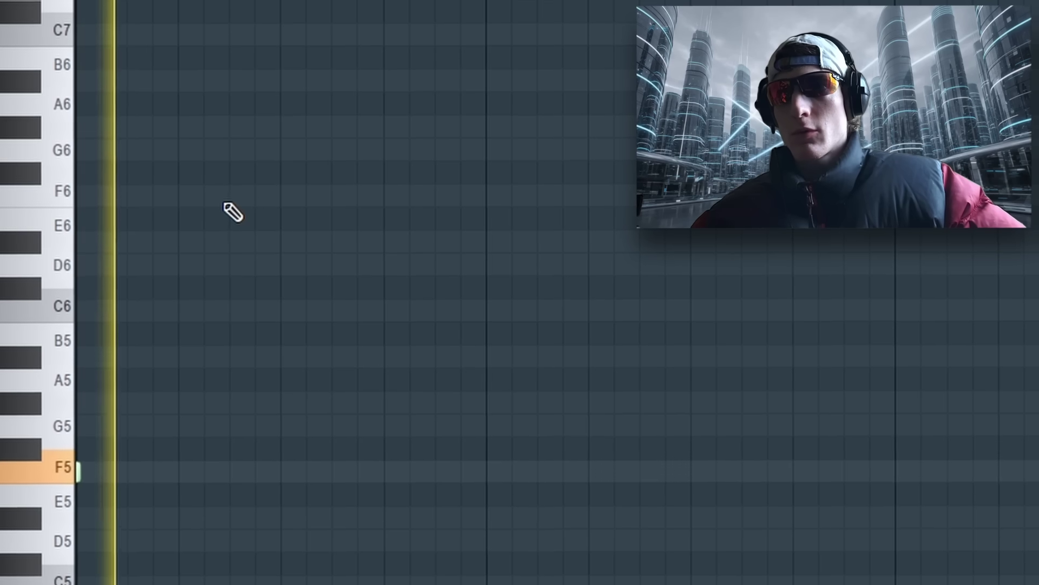
{"action": "left_click", "coordinate": [231, 191]}
{"action": "left_click", "coordinate": [332, 467]}
{"action": "left_click", "coordinate": [487, 466]}
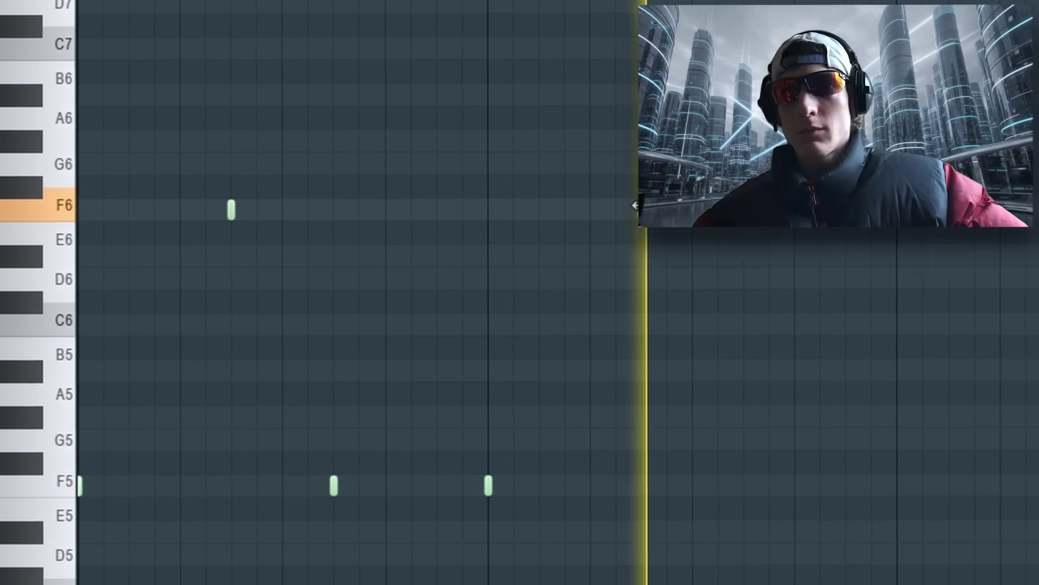
{"action": "left_click", "coordinate": [747, 486]}
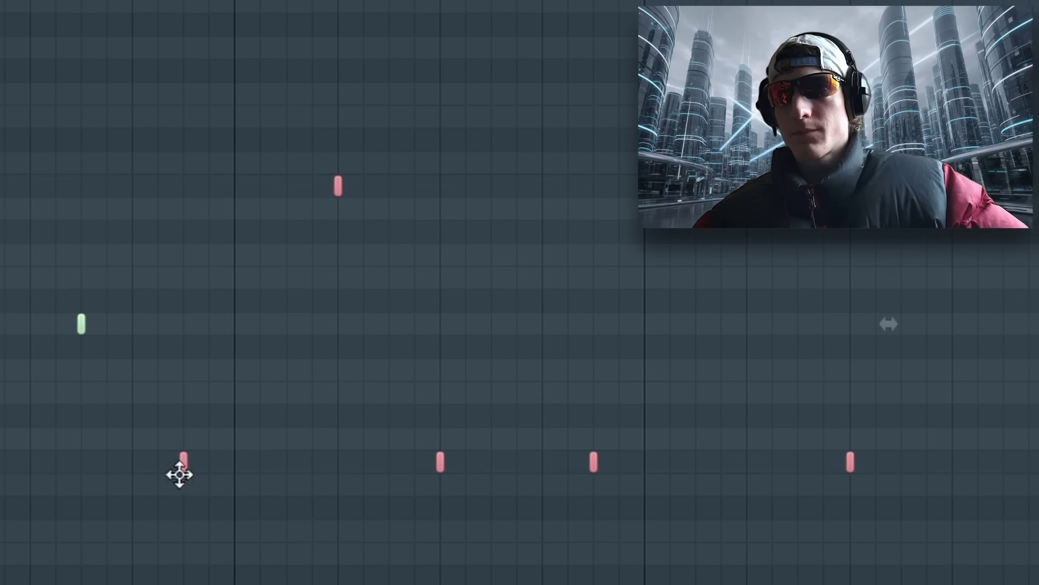
{"action": "key", "text": "space"}
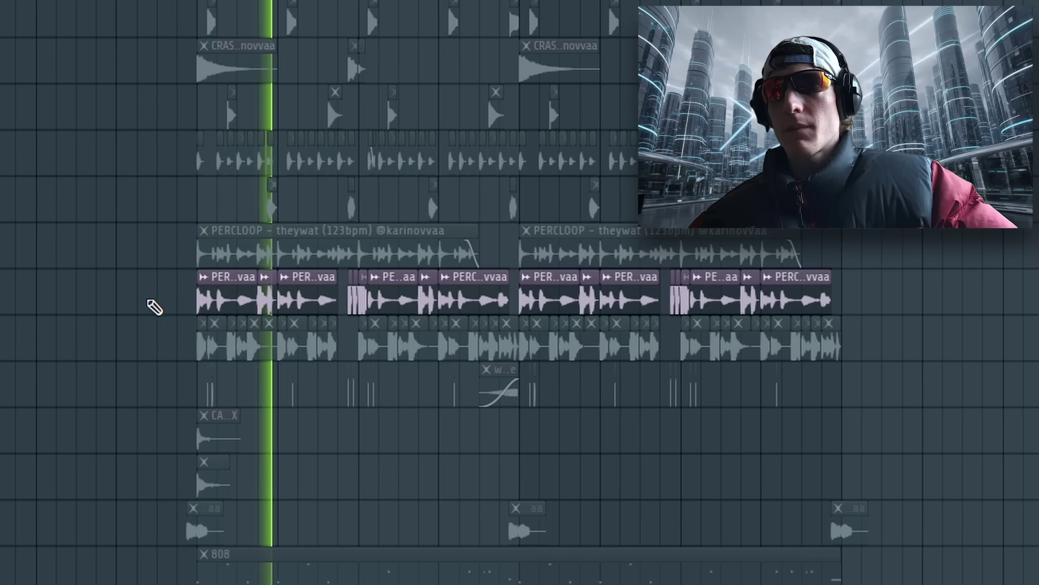
Step: Delete the "parkthatcar" loop slices from the first four bars and delay the crash and opening FX clip by one bar
{"action": "left_click_drag", "start_coordinate": [157, 305], "coordinate": [337, 307]}
{"action": "left_click_drag", "start_coordinate": [337, 308], "coordinate": [508, 306]}
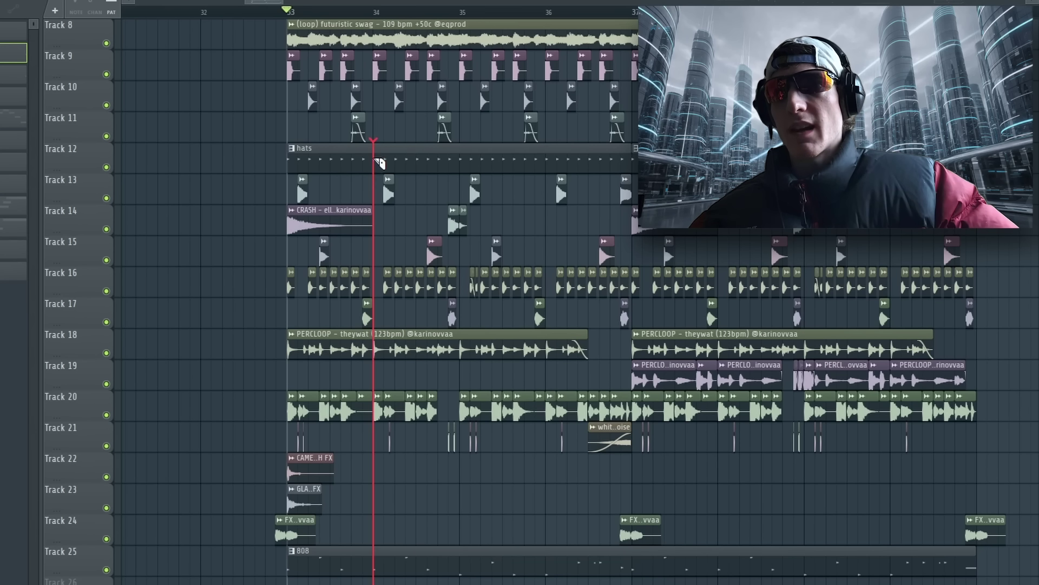
{"action": "left_click", "coordinate": [323, 225]}
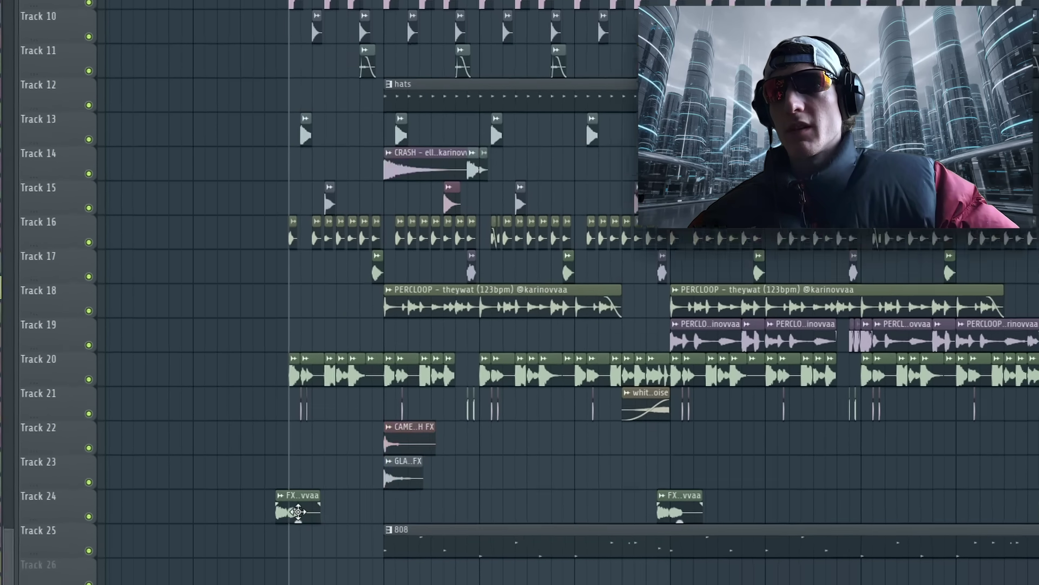
{"action": "left_click_drag", "start_coordinate": [297, 533], "coordinate": [373, 533]}
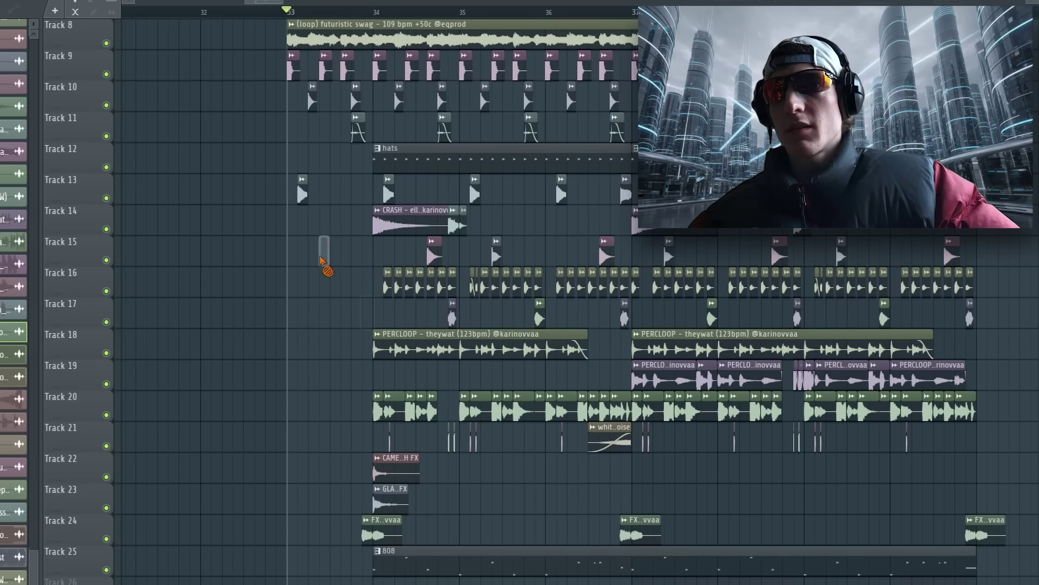
Step: Play back the stripped-down opening bar and slice the futuristic swag loop at the bar's fourth beat and at its end
{"action": "key", "text": "space"}
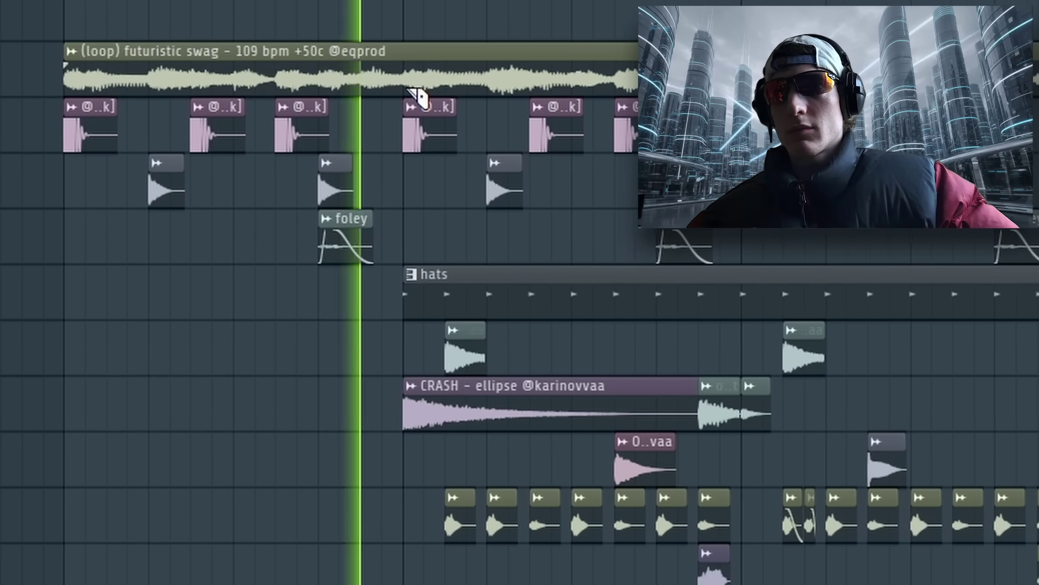
{"action": "key", "text": "space"}
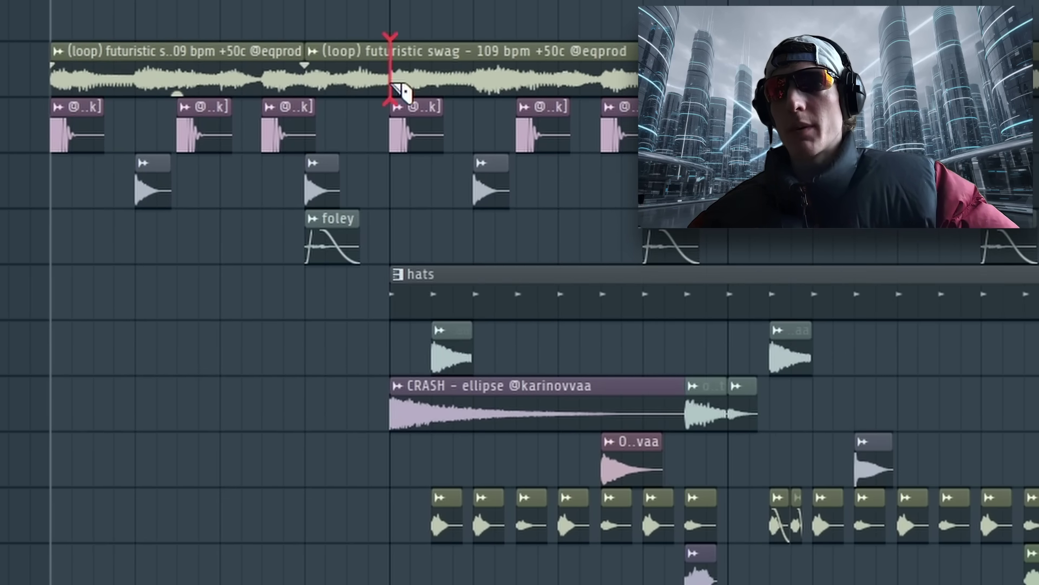
{"action": "key", "text": "space"}
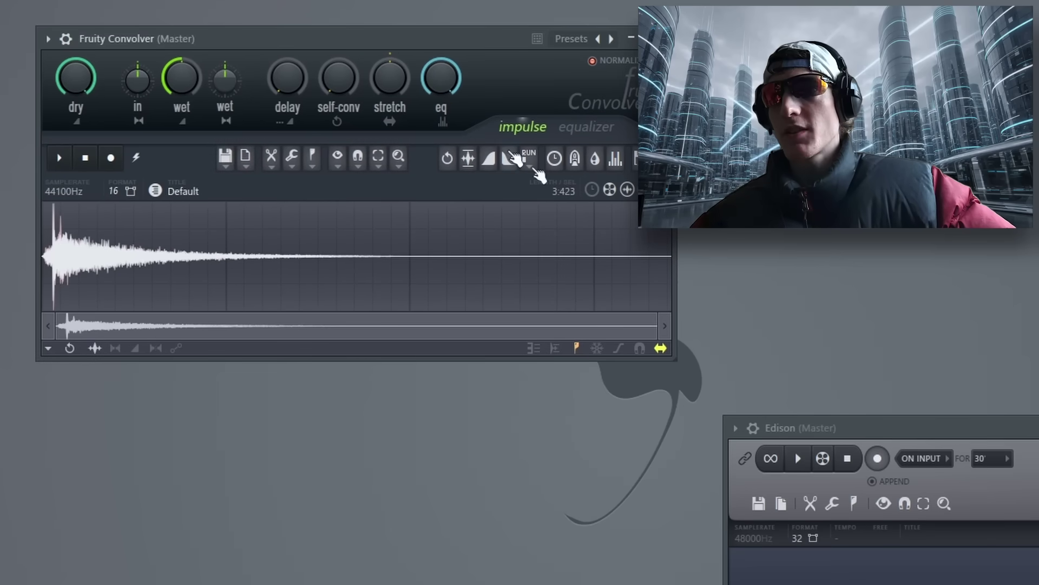
Step: Reverse the effect sample and shift the riser clip slightly earlier on its track
{"action": "left_click_drag", "start_coordinate": [921, 425], "coordinate": [355, 125]}
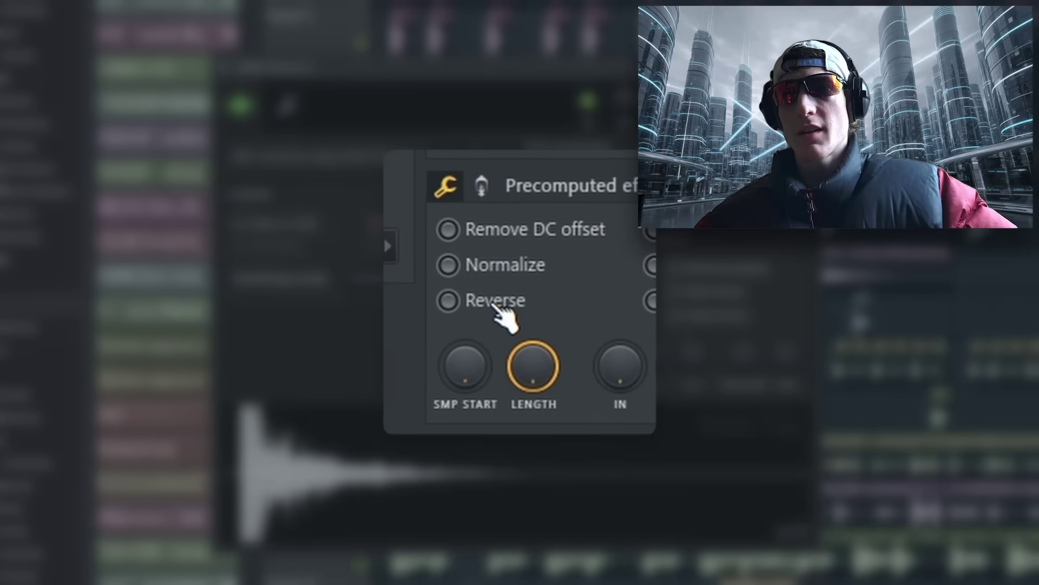
{"action": "left_click", "coordinate": [447, 301]}
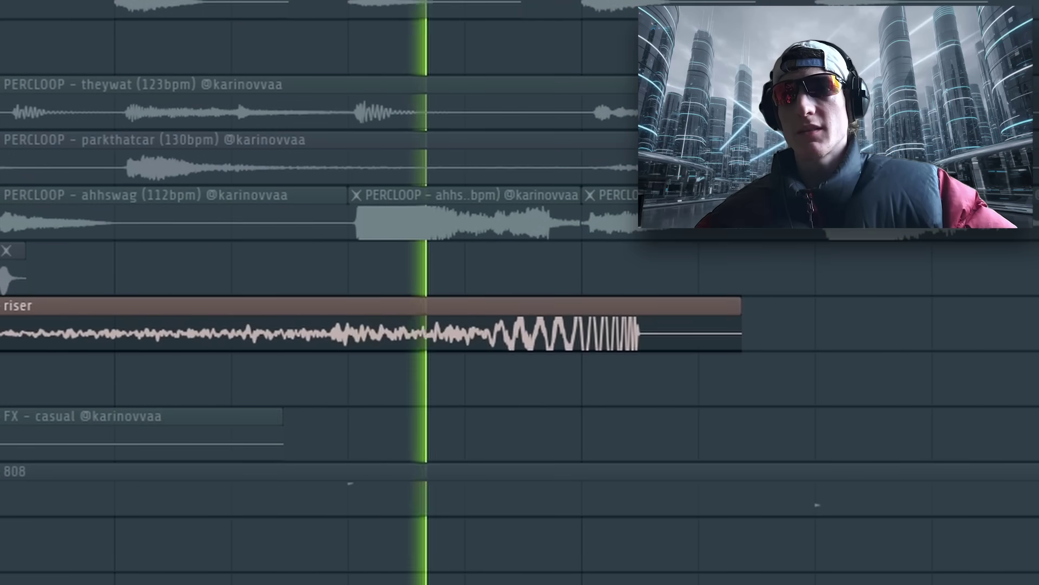
{"action": "left_click_drag", "start_coordinate": [677, 310], "coordinate": [558, 306]}
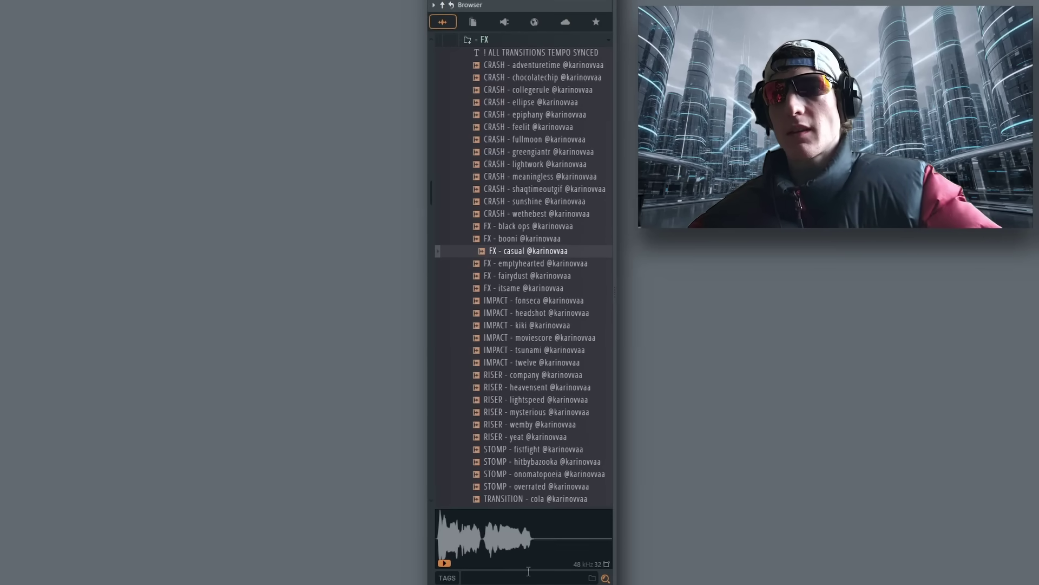
Step: Search the sample browser for "back"
{"action": "left_click", "coordinate": [528, 572]}
{"action": "type", "text": "back"}
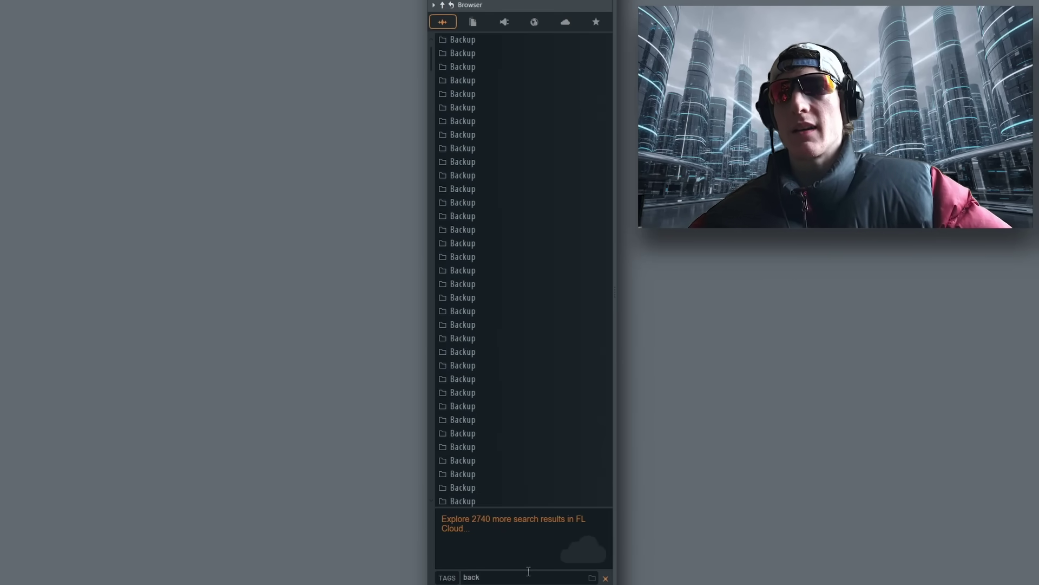